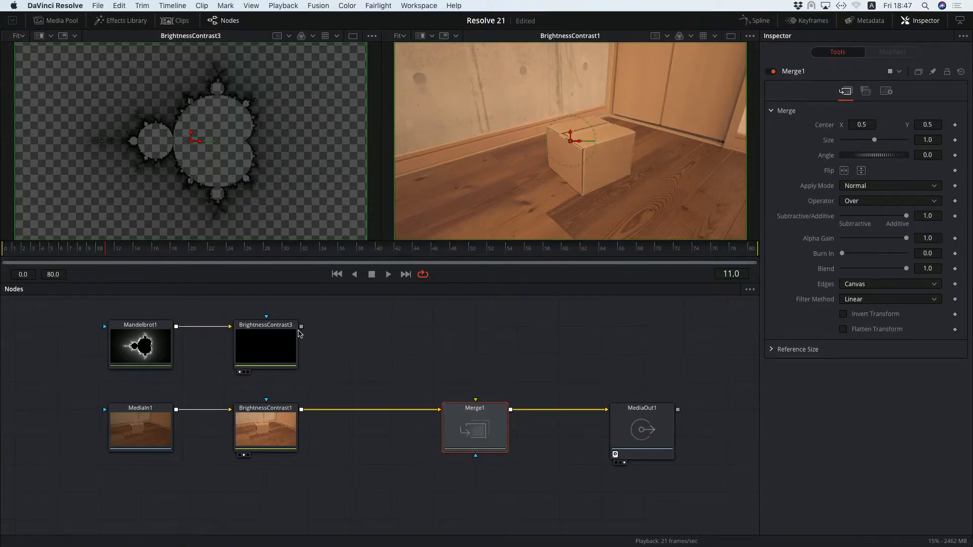
- Connect BrightnessContrast3's output to Merge1 as the foreground and show Merge1 in the second viewer
left_click_drag(301, 327, 488, 415)
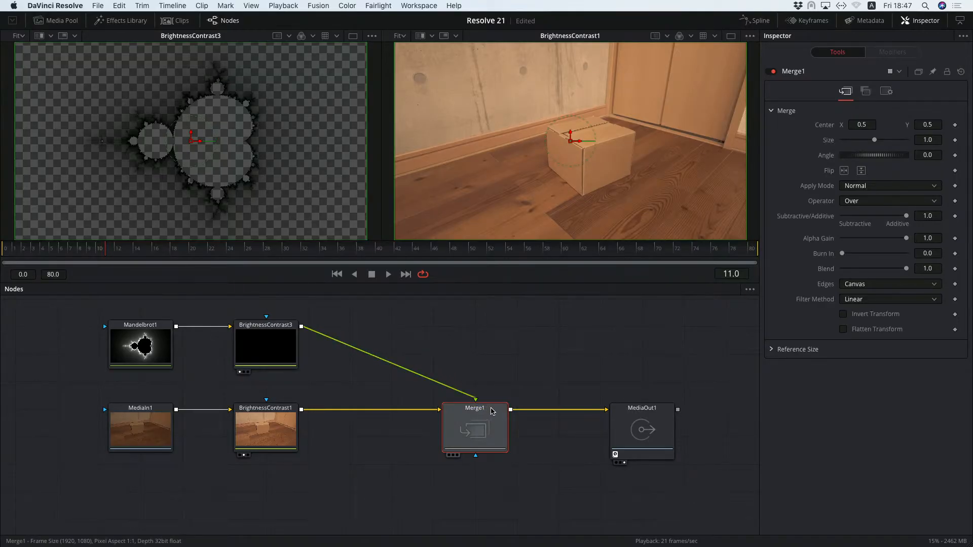
key("2")
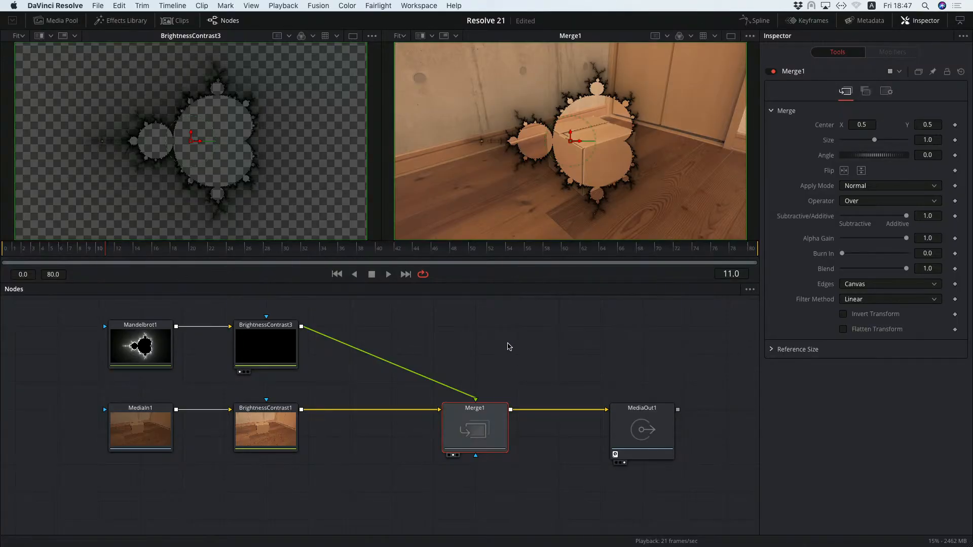
- Add an unconnected Corner Positioner node in the empty space above Merge1
left_click(512, 338)
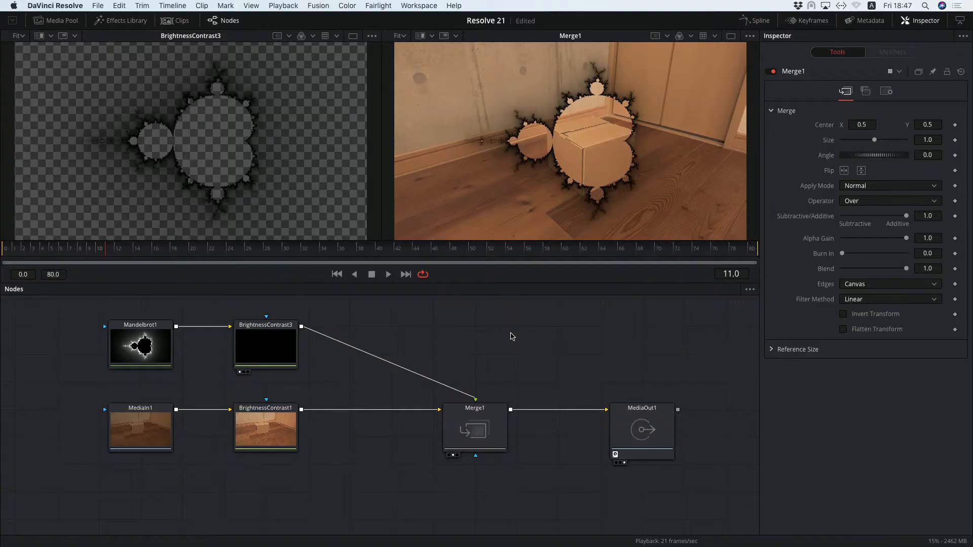
key("shift+space")
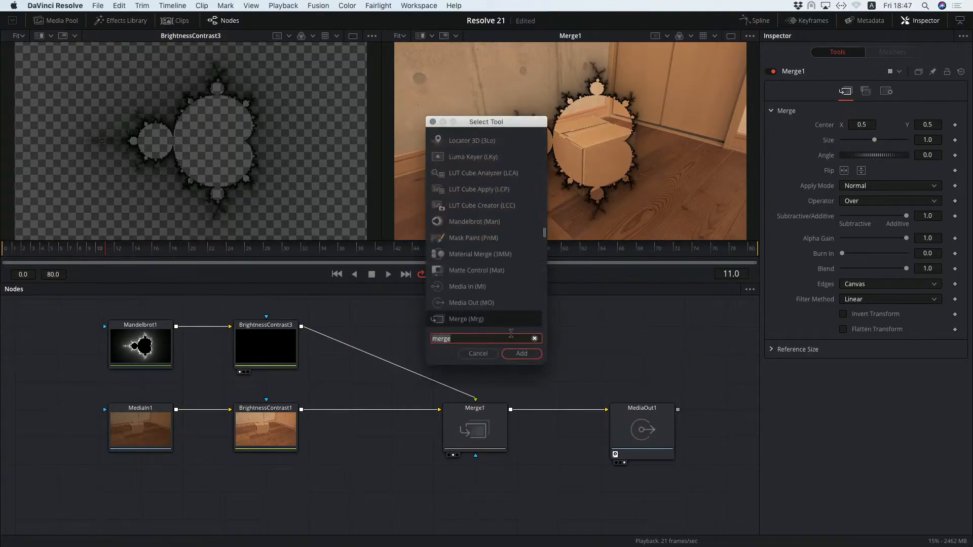
type("corner")
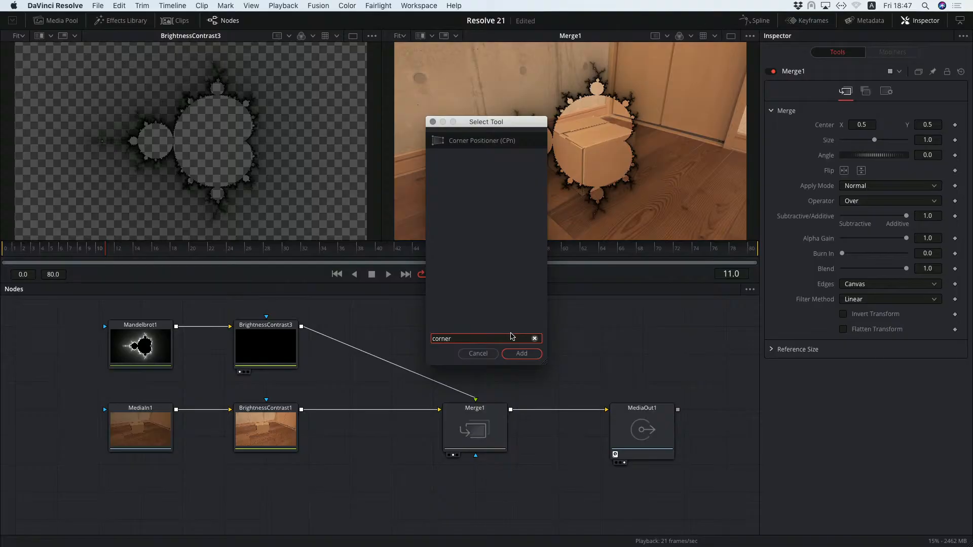
key("Return")
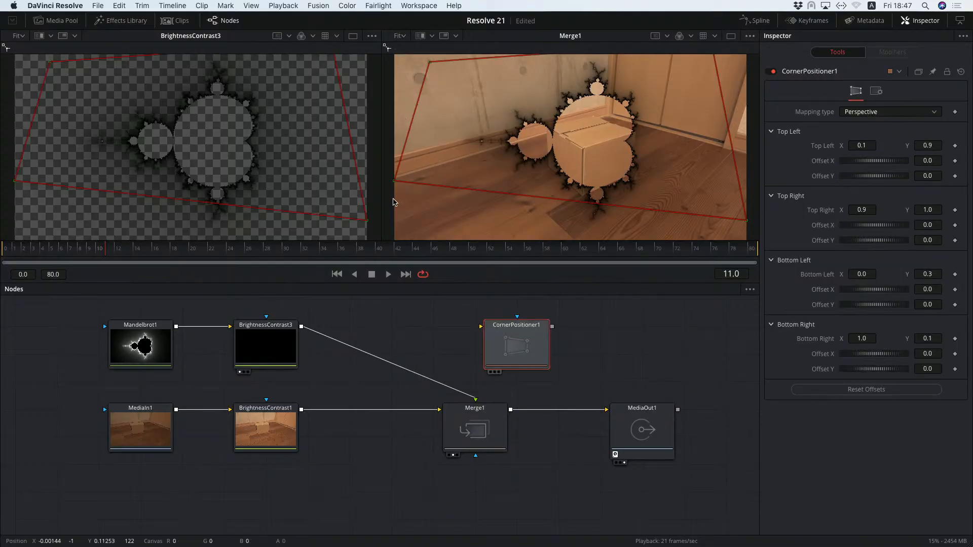
- Place the Corner Positioner's four corners roughly on the box's right-hand face and insert the node between BrightnessContrast3 and Merge1
left_click_drag(395, 182, 589, 186)
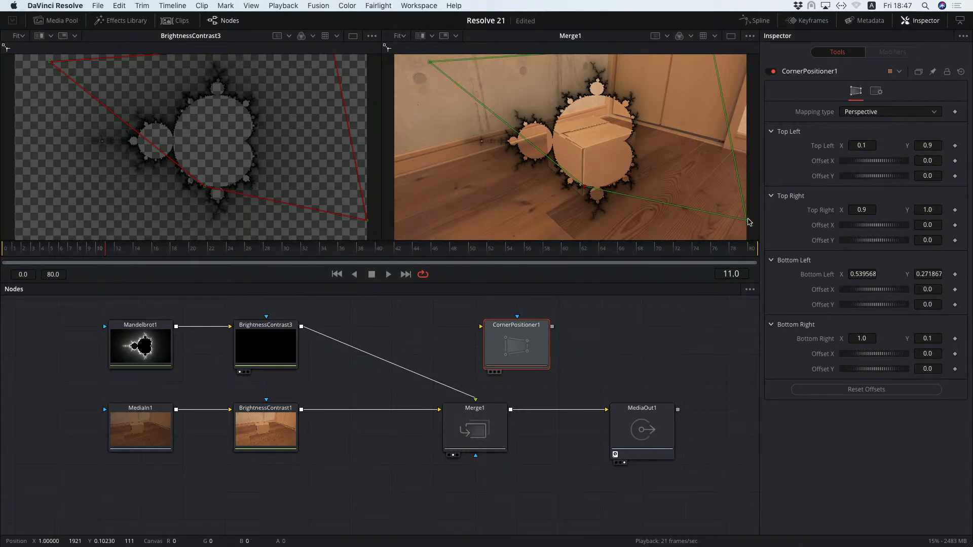
left_click_drag(745, 219, 630, 180)
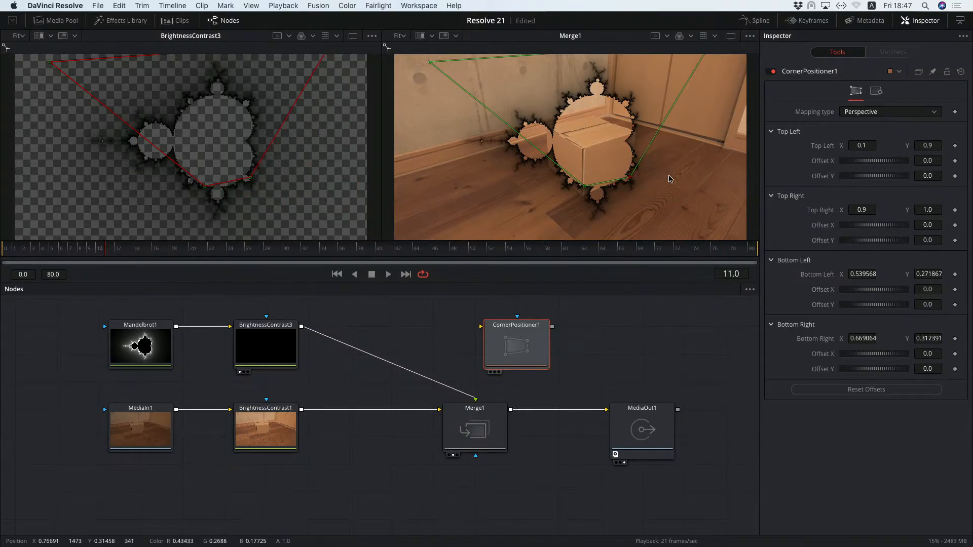
scroll(694, 155, "up", 2)
left_click_drag(685, 85, 606, 175)
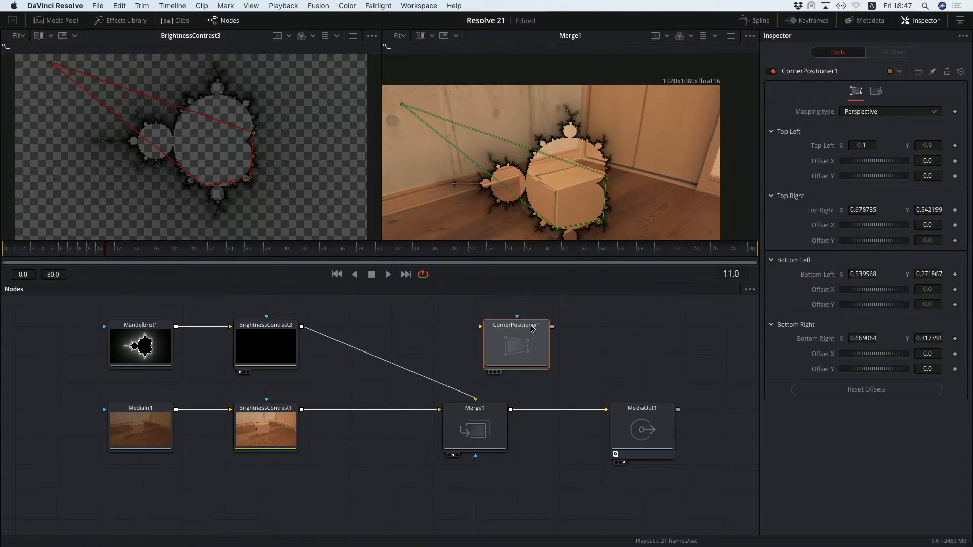
left_click_drag(402, 105, 557, 192)
left_click_drag(526, 325, 406, 337)
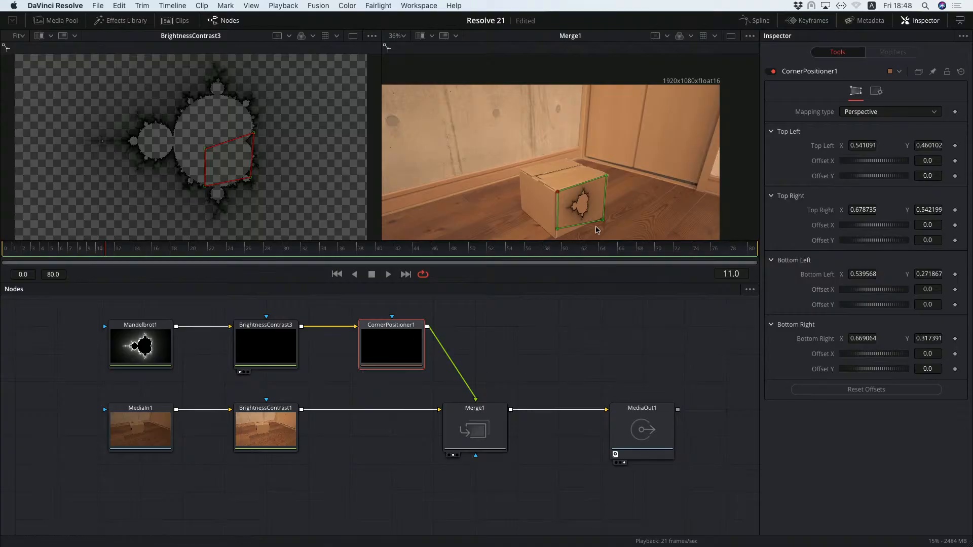
- Refine the four corners against the box face's edges, with bottom left at about 0.539, 0.227 and bottom right at about 0.669, 0.331
scroll(628, 167, "down", 5)
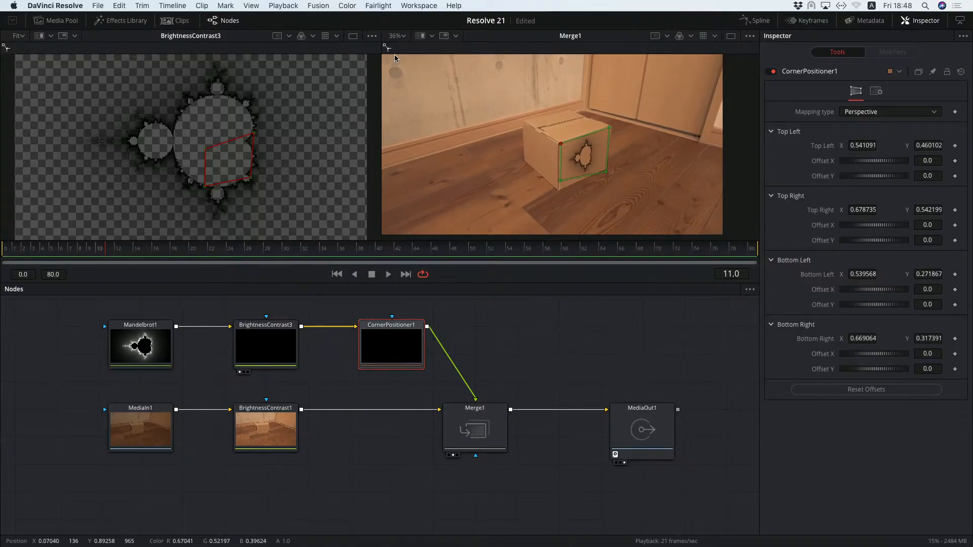
left_click(397, 35)
left_click(403, 85)
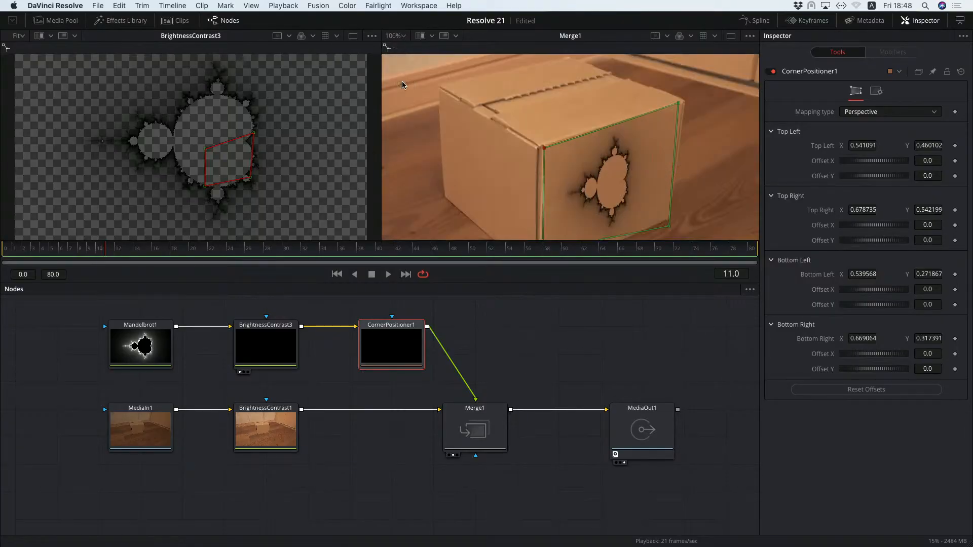
scroll(706, 185, "down", 3)
left_click_drag(662, 77, 666, 76)
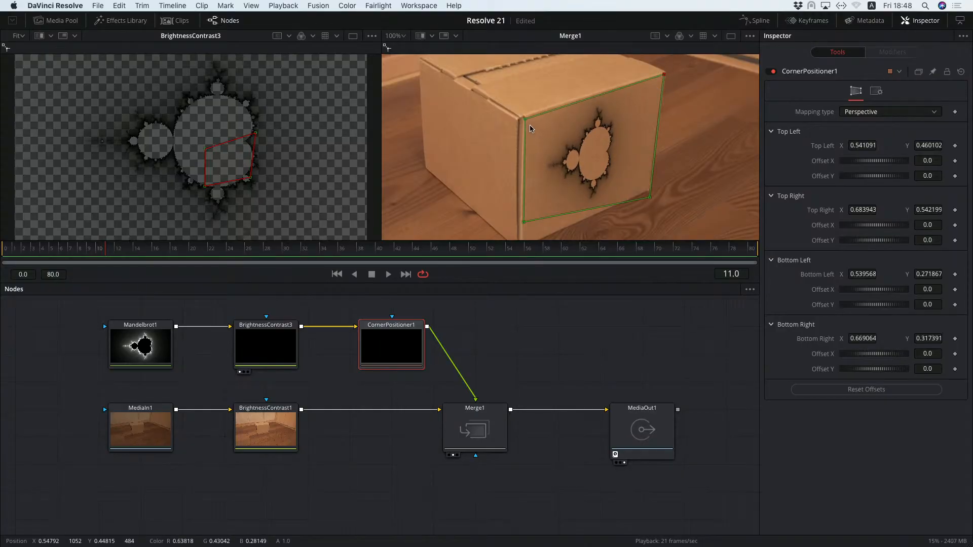
left_click_drag(525, 119, 525, 119)
scroll(563, 198, "down", 1)
left_click_drag(525, 212, 524, 237)
left_click_drag(649, 186, 649, 180)
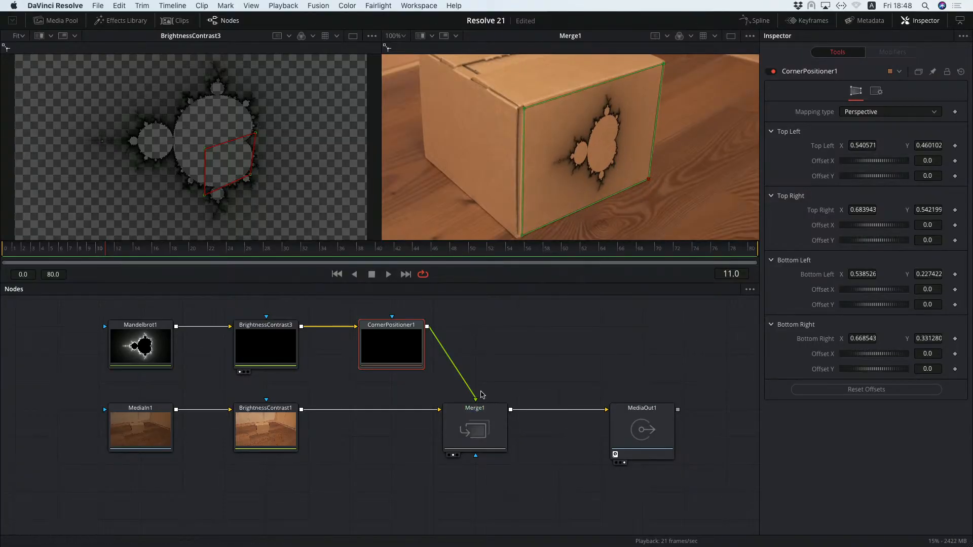
- Play the merged composite to check how the fractal sits on the moving box, and return to frame 0
left_click(497, 410)
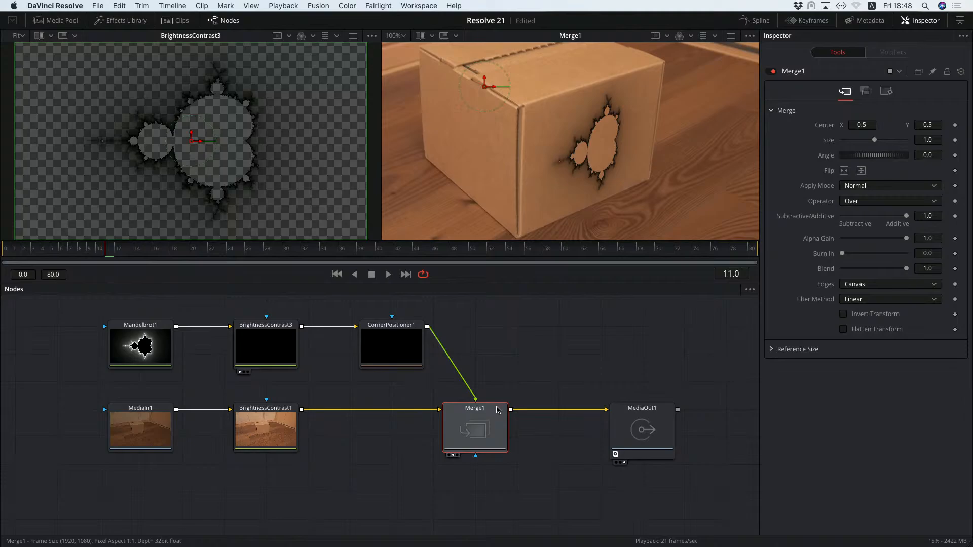
left_click(388, 275)
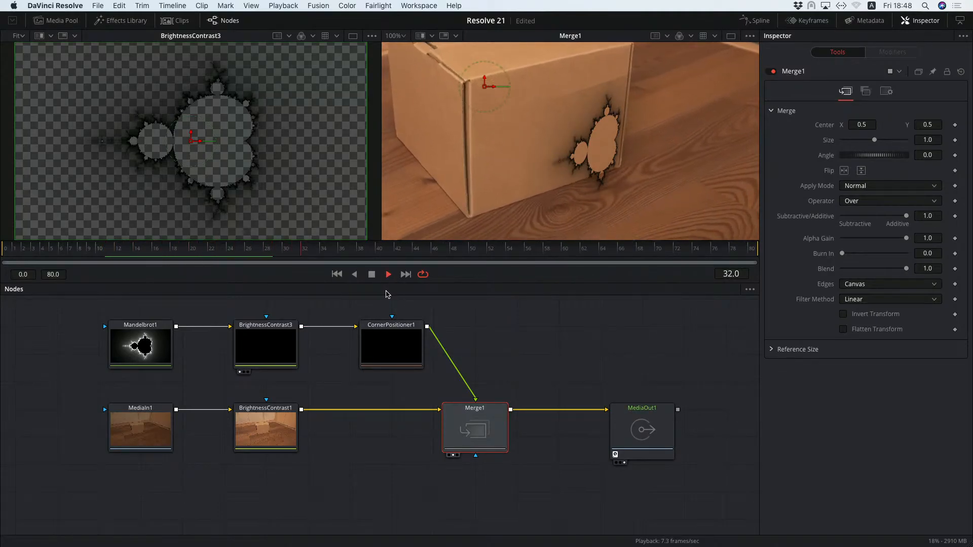
left_click(336, 274)
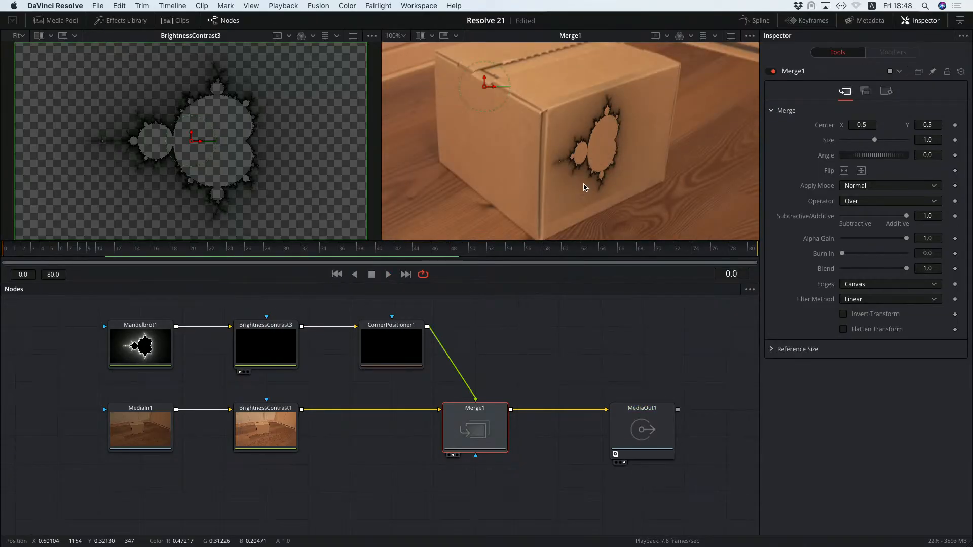
- Realign all four Corner Positioner corners to the box face at frame 0, with top left about 0.566, 0.451 and bottom right about 0.683, 0.327
left_click(404, 335)
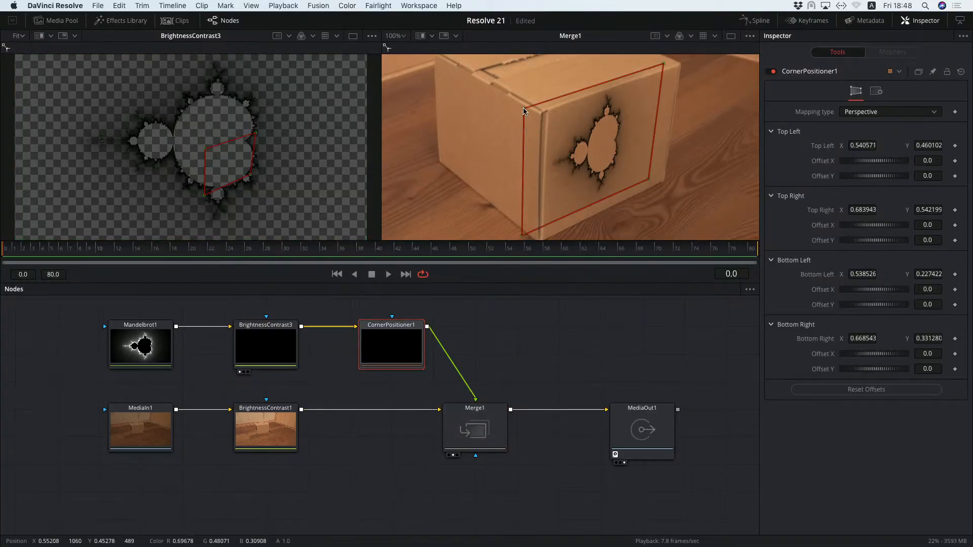
left_click_drag(524, 111, 548, 113)
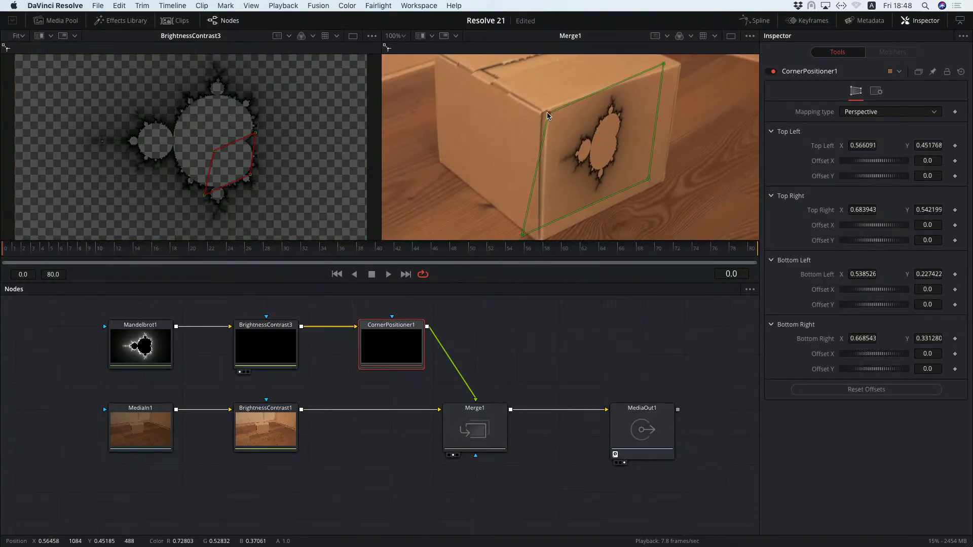
left_click_drag(663, 65, 680, 67)
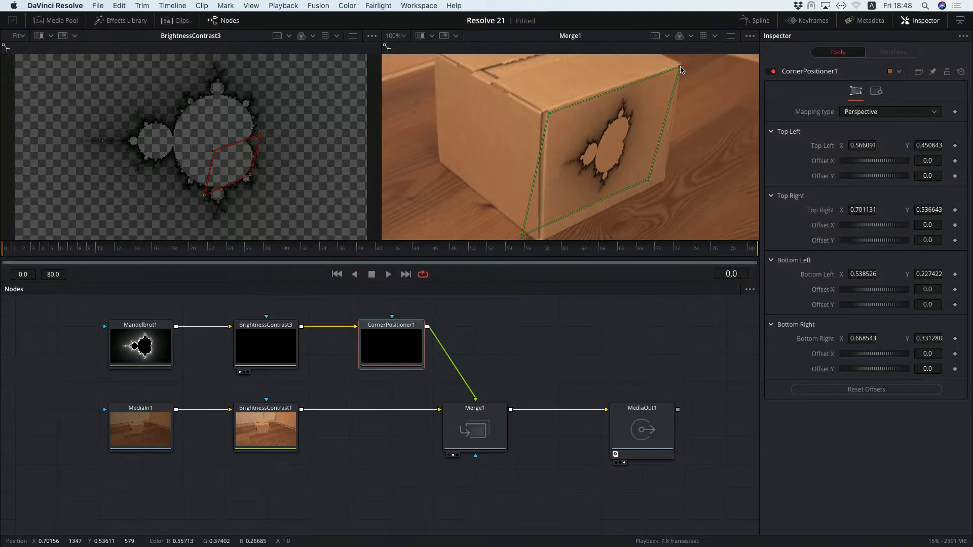
left_click_drag(649, 180, 664, 184)
left_click_drag(522, 235, 542, 234)
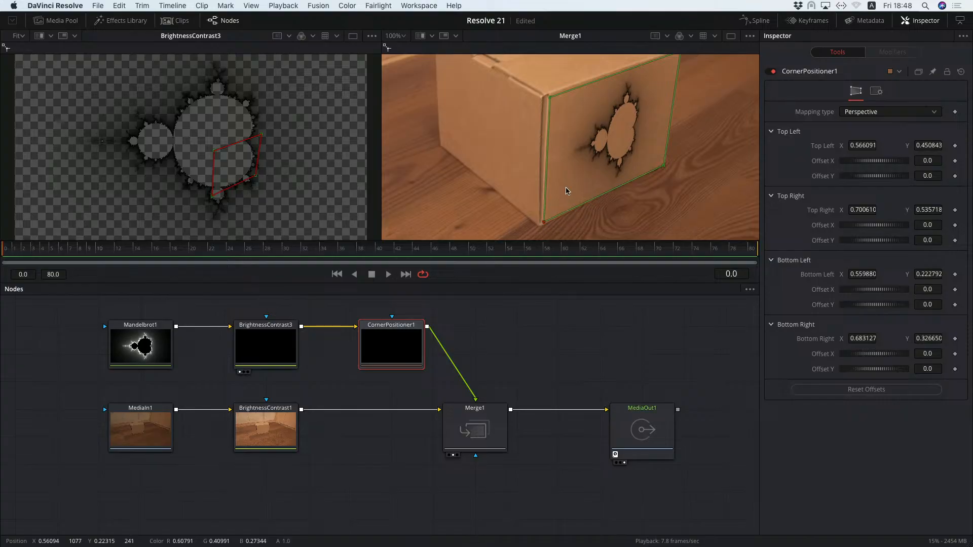
left_click_drag(600, 128, 564, 120)
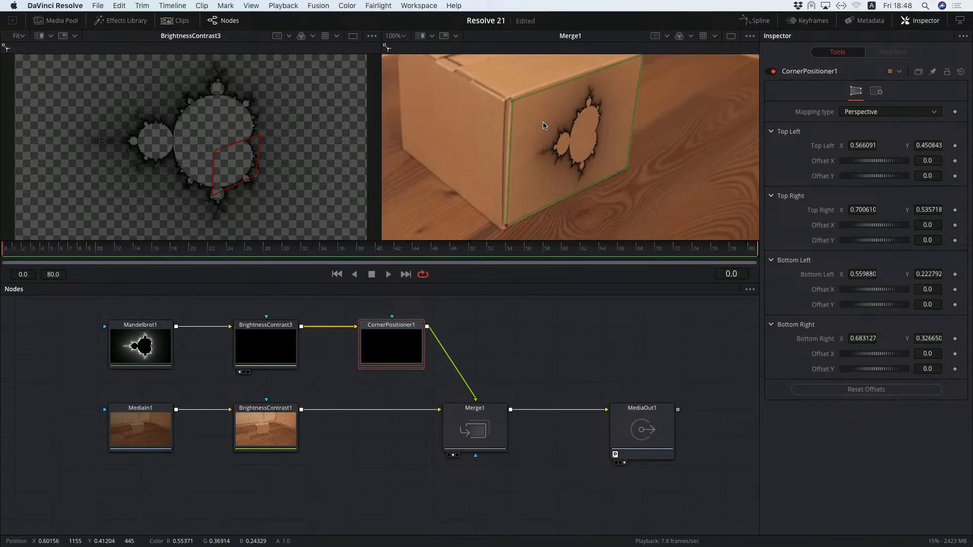
- Add an unconnected Planar Tracker node in the empty area below the main node row
left_click(491, 406)
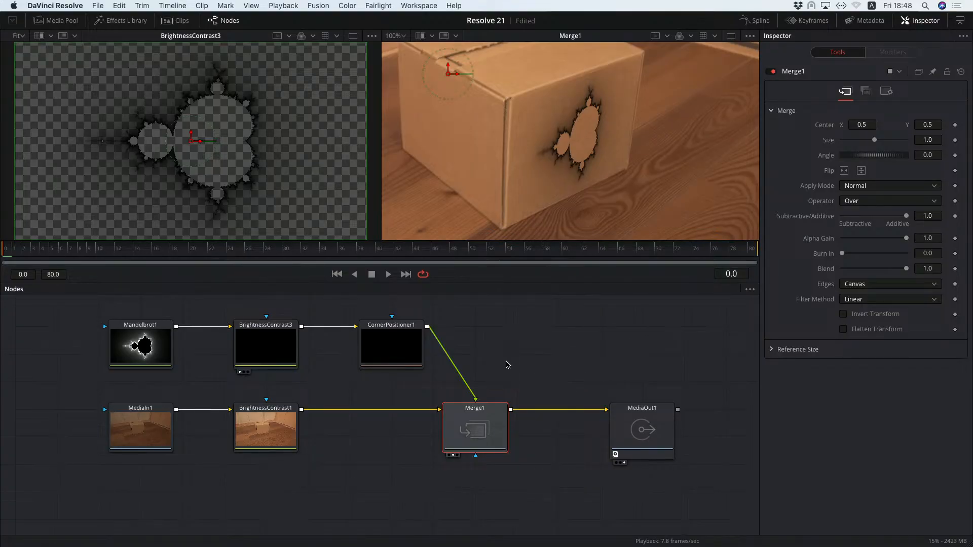
left_click(521, 360)
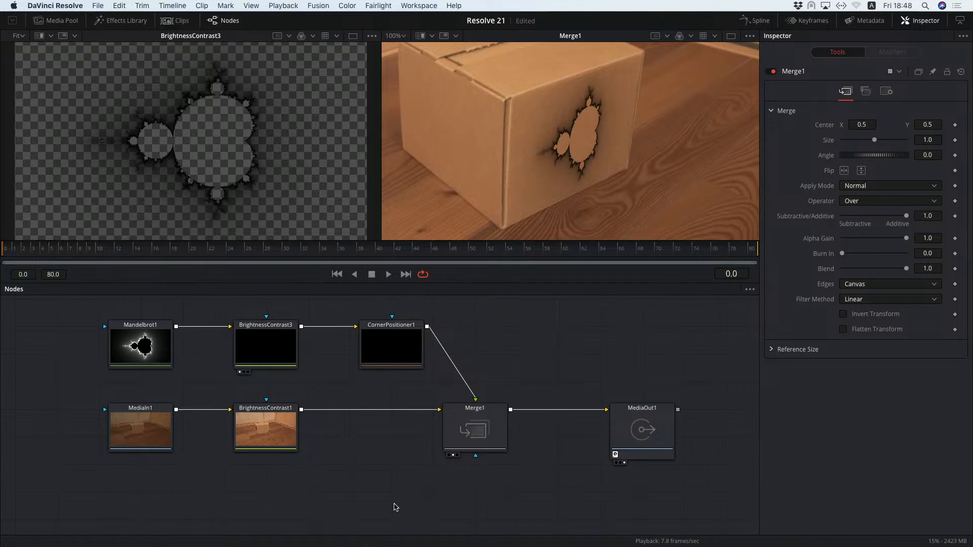
key("shift+space")
type("corner")
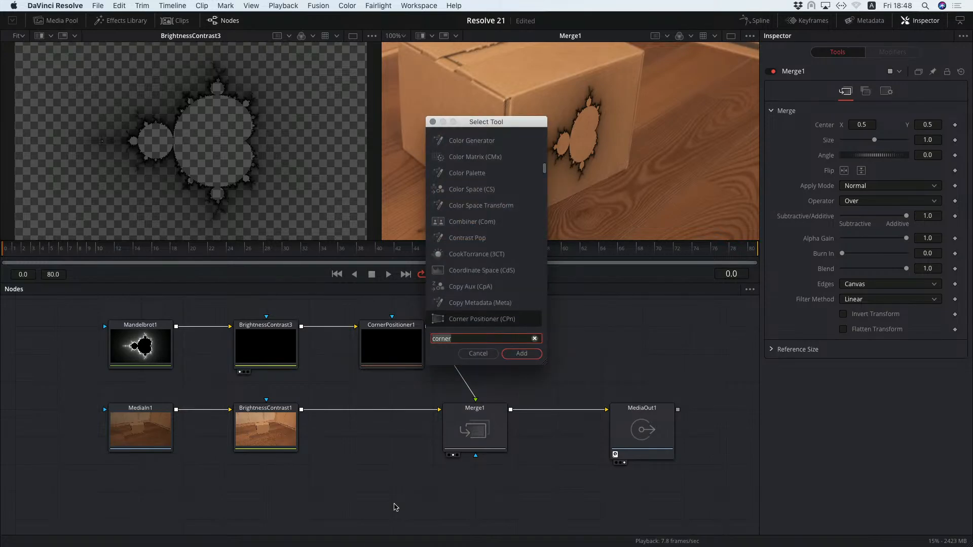
key("BackSpace")
key("BackSpace")
key("BackSpace")
key("BackSpace")
key("BackSpace")
key("BackSpace")
type("planar")
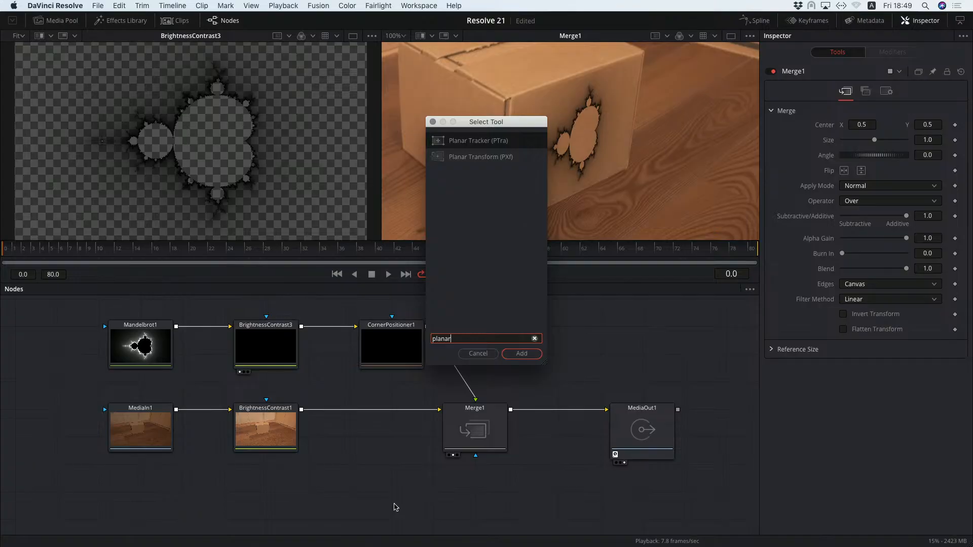
key("Return")
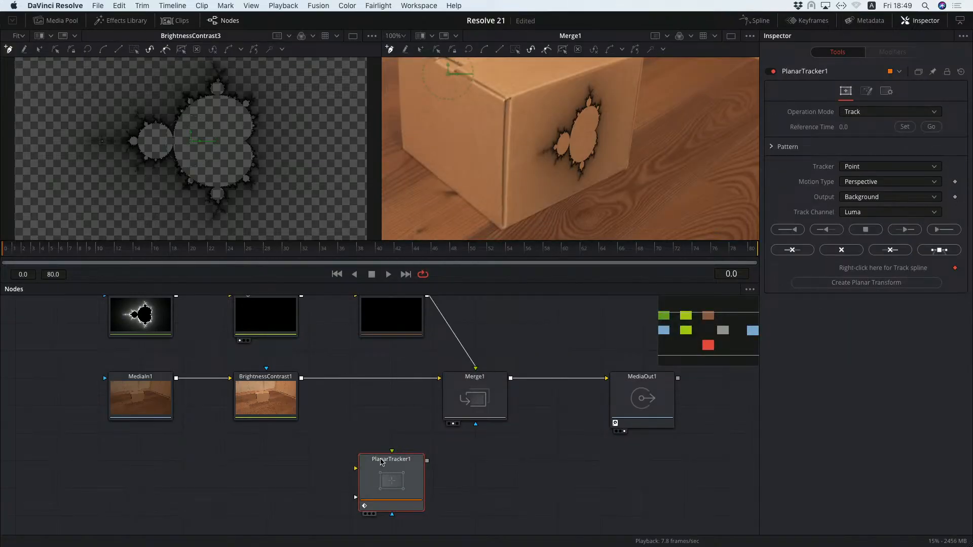
- Feed MediaIn1 into the Planar Tracker's background input and show the tracker in the second viewer, fitted to the view
left_click_drag(381, 461, 340, 462)
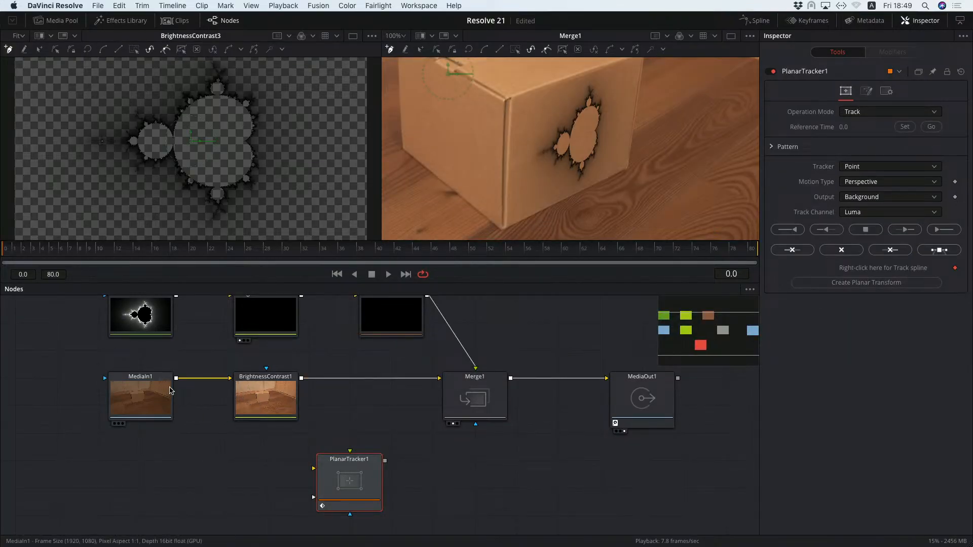
left_click_drag(176, 378, 337, 469)
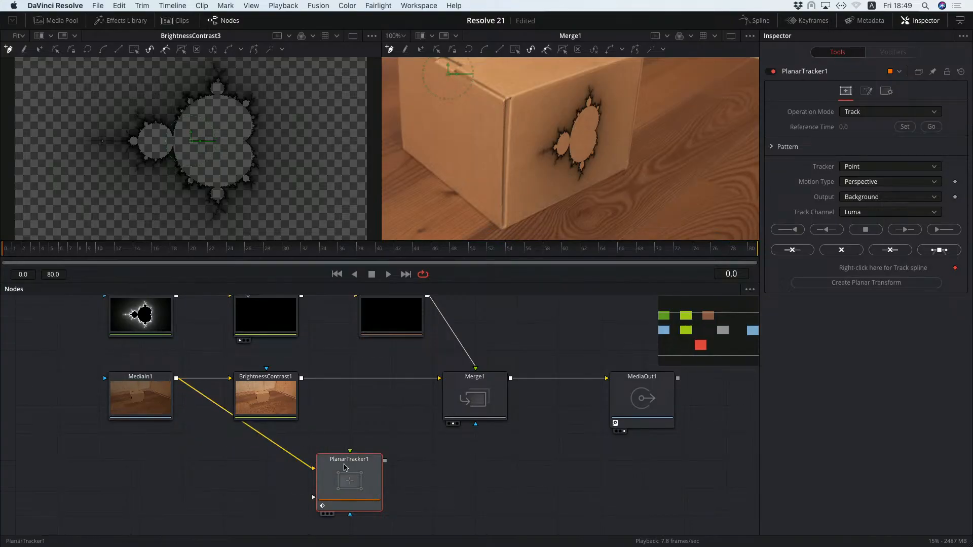
key("2")
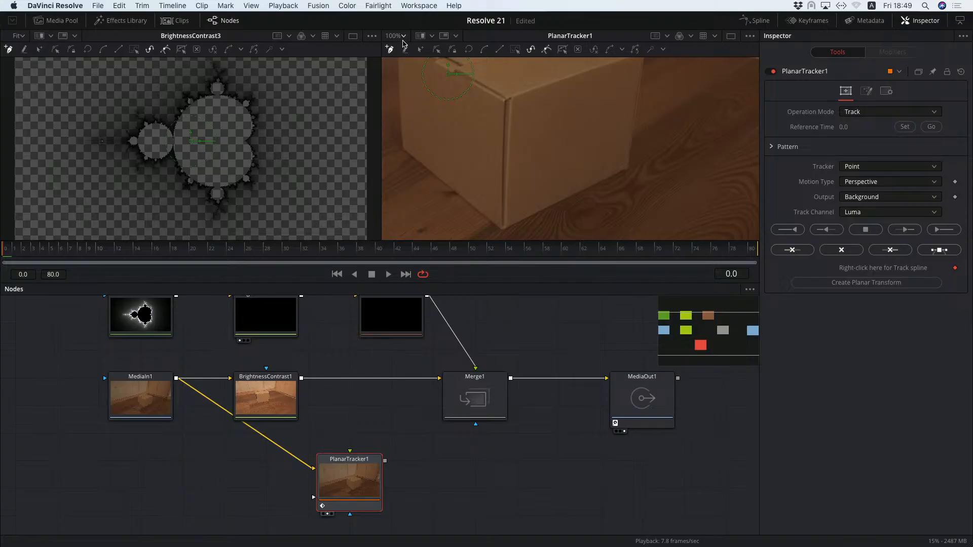
left_click(404, 37)
left_click(398, 50)
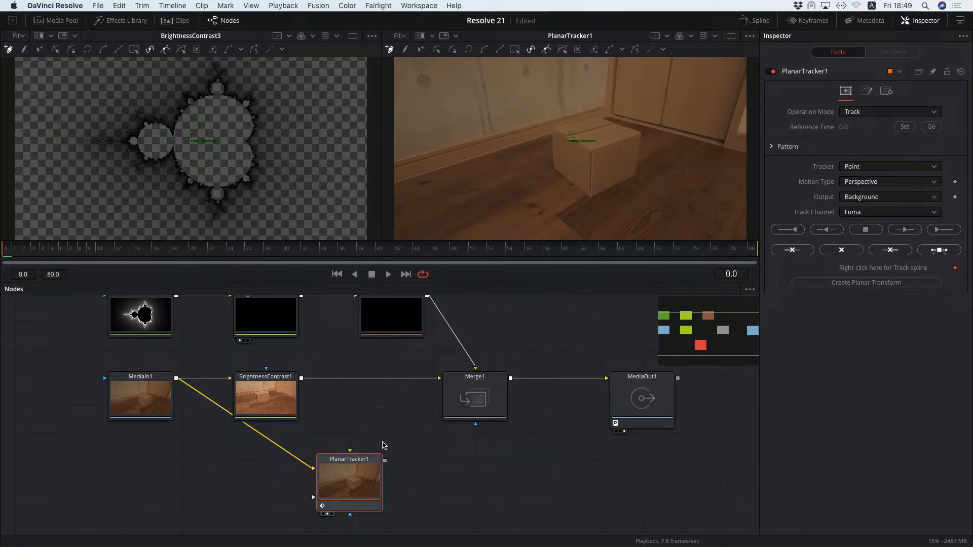
- Add an unconnected Brightness / Contrast node beside PlanarTracker1, below the main node row
left_click(228, 478)
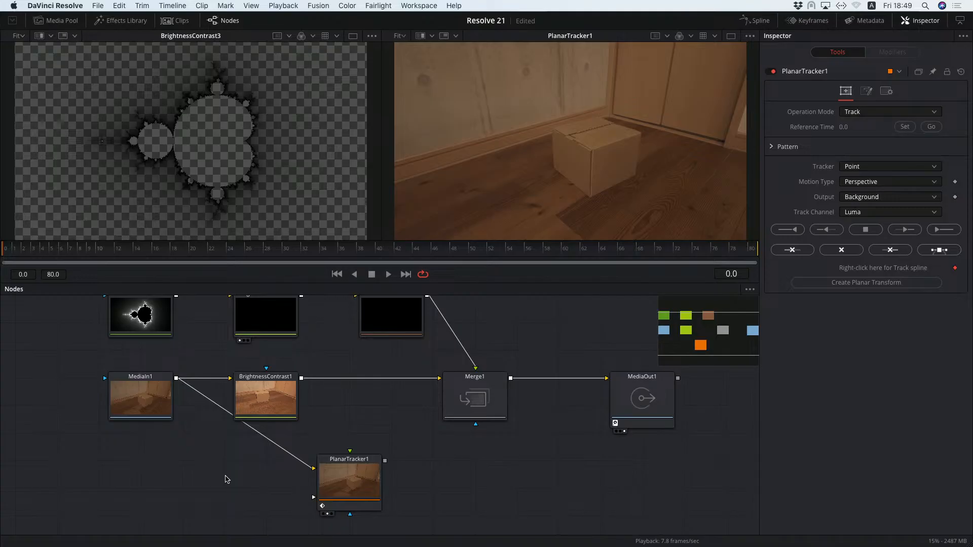
key("shift+space")
type("planar")
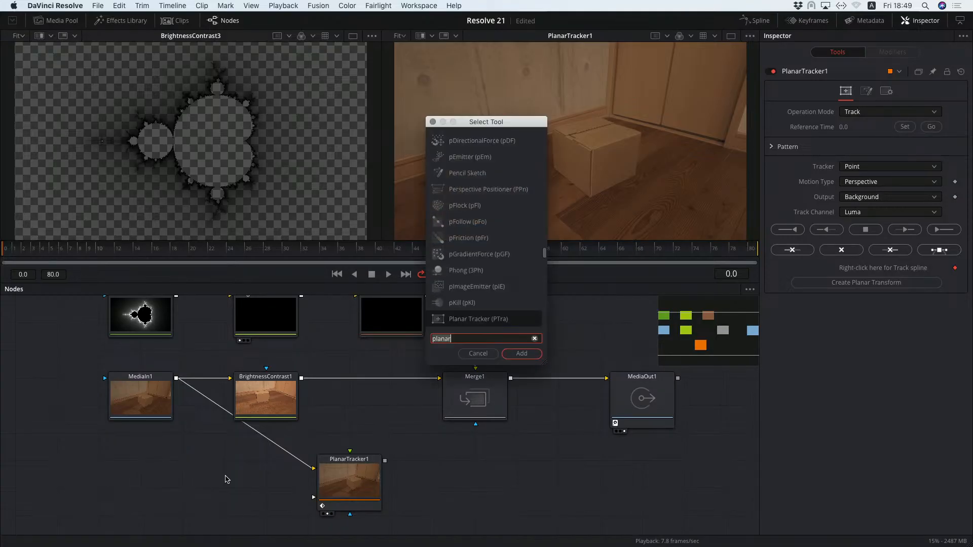
key("BackSpace")
key("BackSpace")
key("BackSpace")
key("BackSpace")
key("BackSpace")
key("BackSpace")
type("bright")
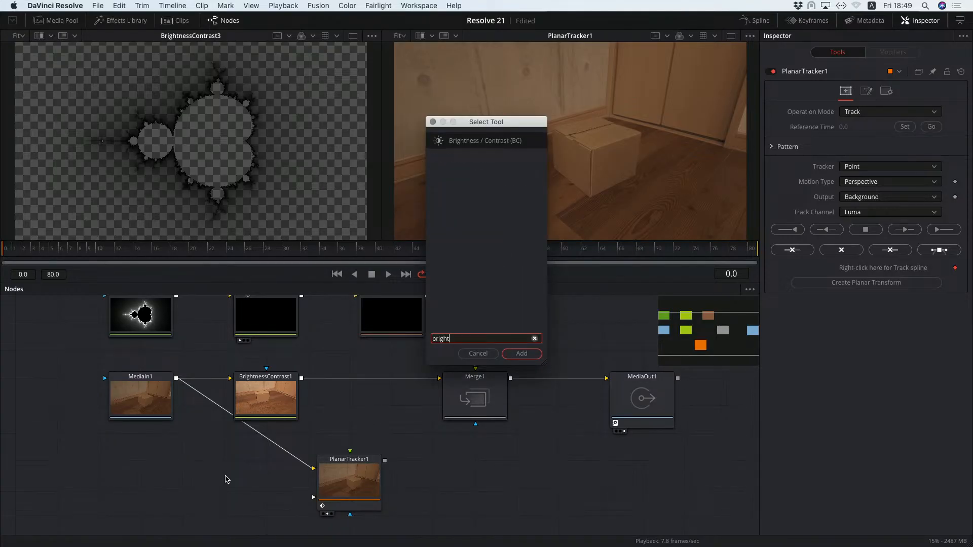
key("Return")
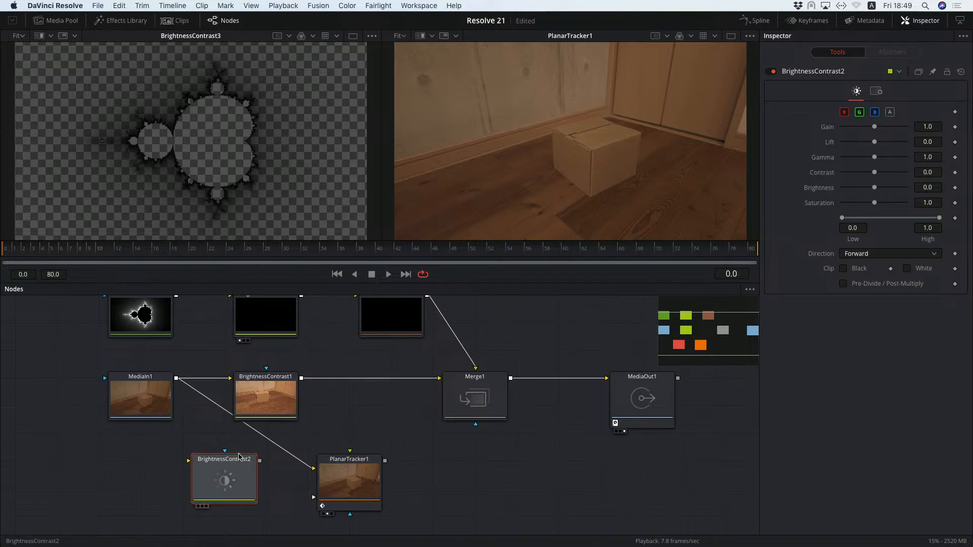
- Insert BrightnessContrast2 between MediaIn1 and PlanarTracker1, aligned below BrightnessContrast1, and space PlanarTracker1 further along the row
left_click_drag(226, 479, 277, 466)
left_click_drag(346, 384, 268, 379)
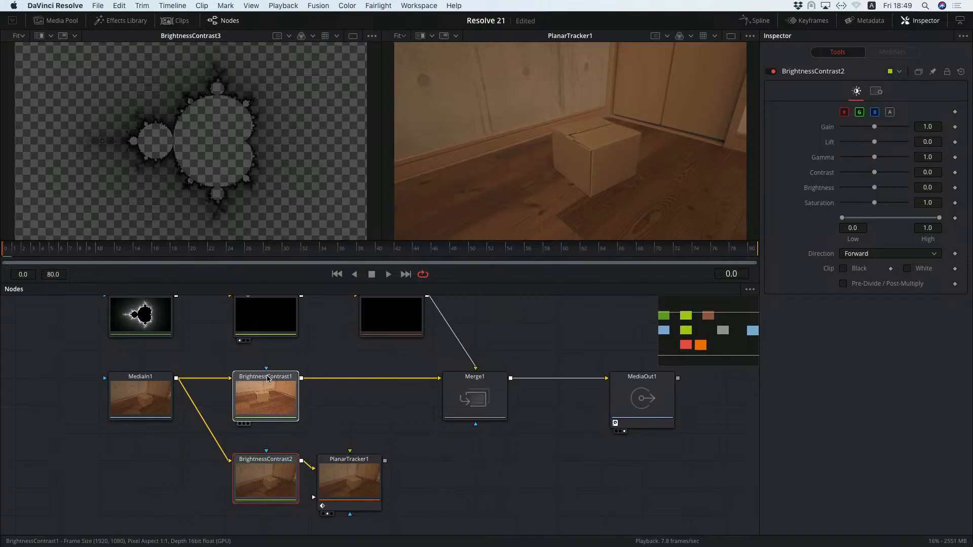
left_click(280, 463)
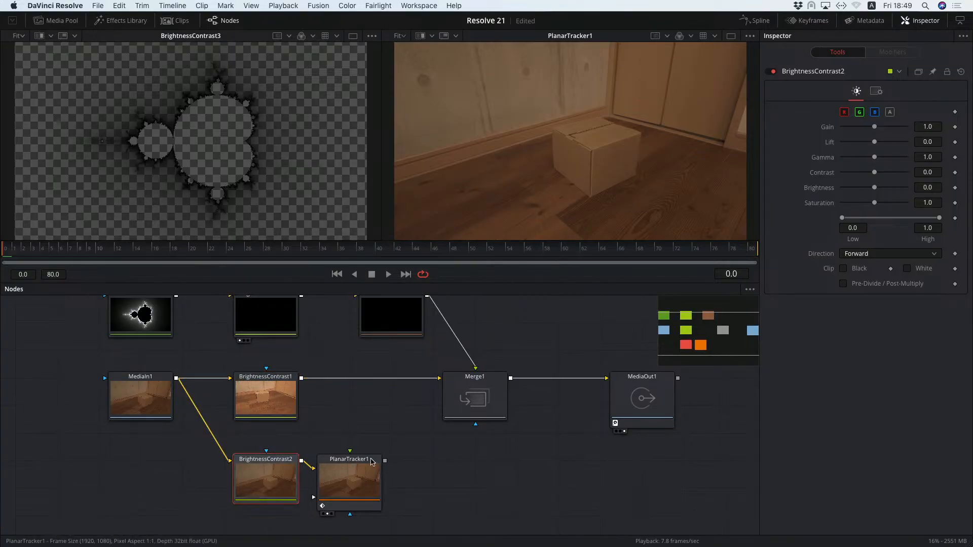
left_click_drag(358, 461, 400, 462)
left_click(396, 459)
left_click(282, 461)
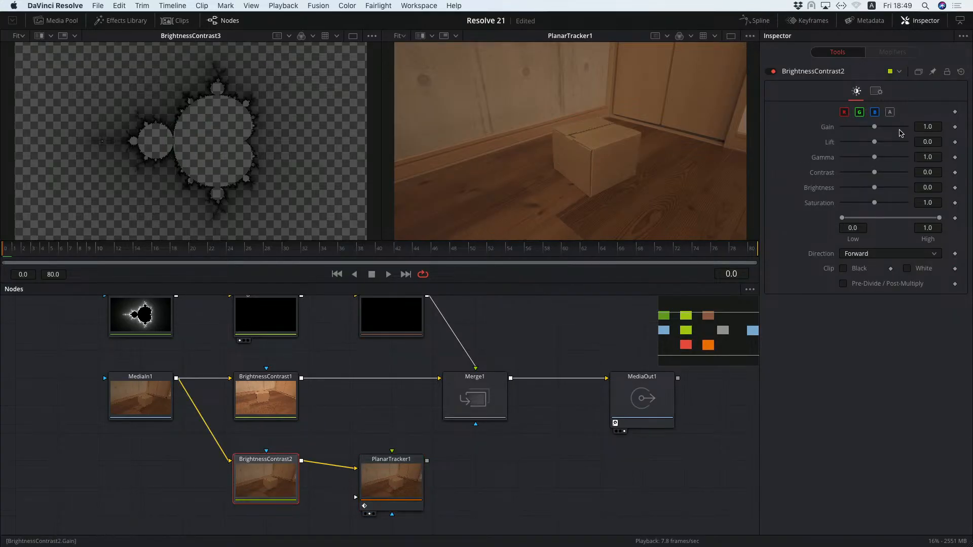
- Set BrightnessContrast2 to gain 1.83, contrast 0.78 and saturation 0.56, judging the box surface in the tracker viewer at 100%
left_click_drag(876, 129, 885, 129)
left_click_drag(874, 172, 890, 173)
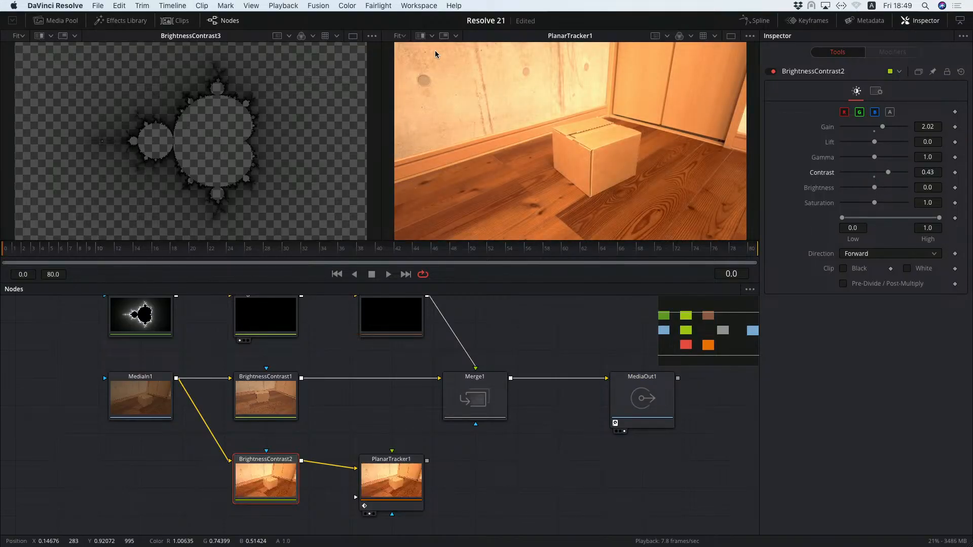
left_click(403, 37)
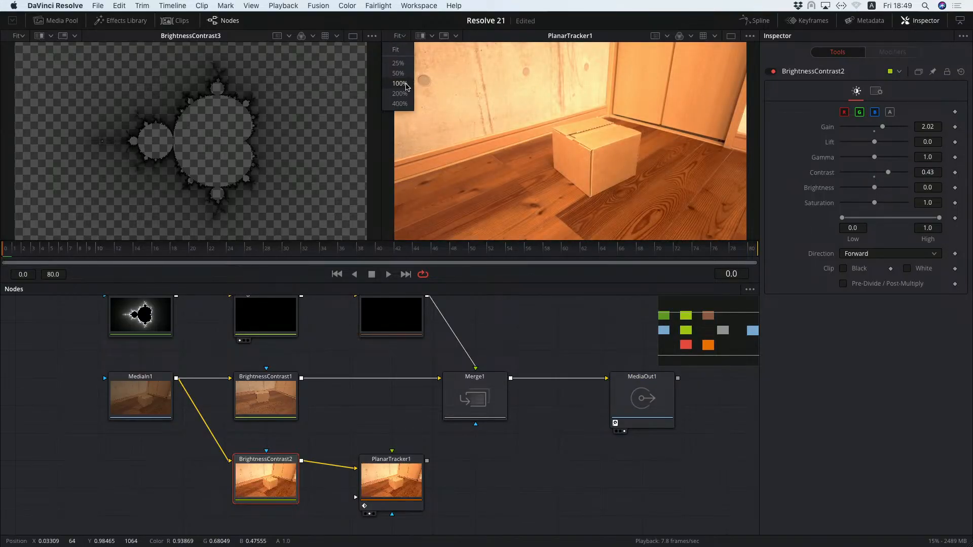
left_click(400, 83)
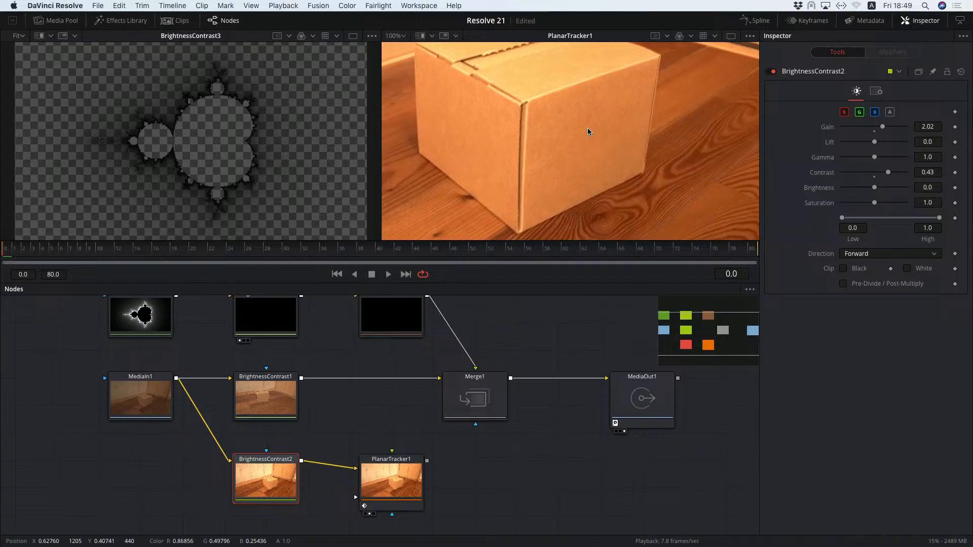
left_click_drag(877, 204, 890, 173)
left_click_drag(882, 126, 884, 129)
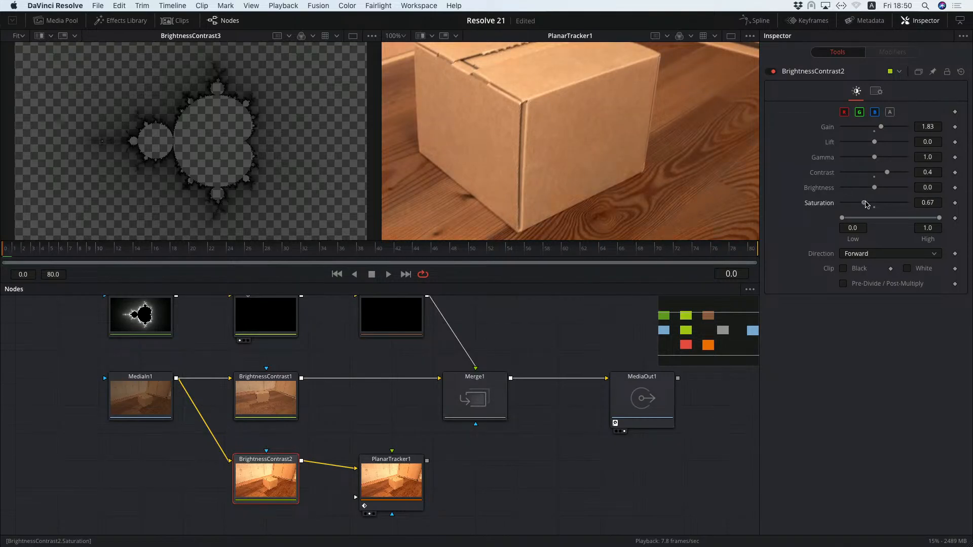
left_click_drag(888, 174, 900, 175)
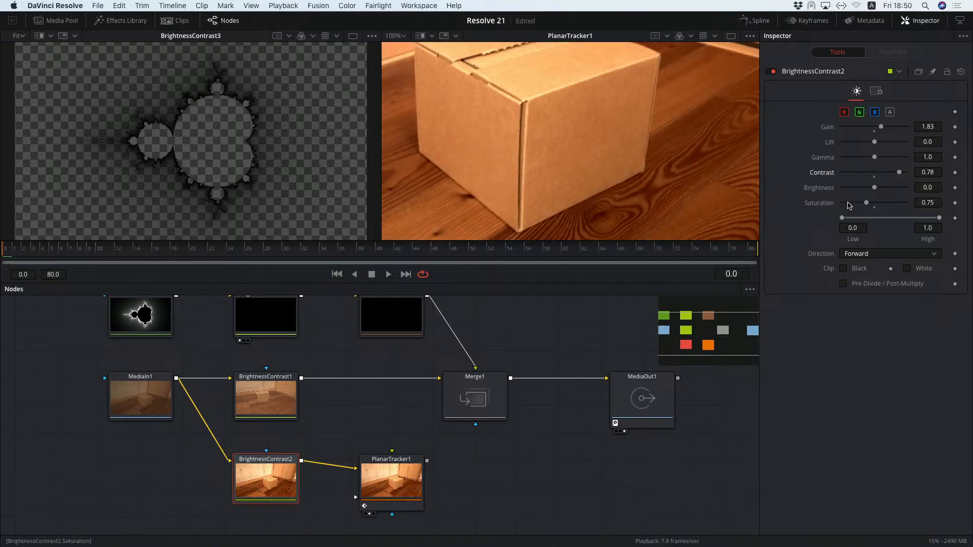
left_click_drag(867, 203, 862, 207)
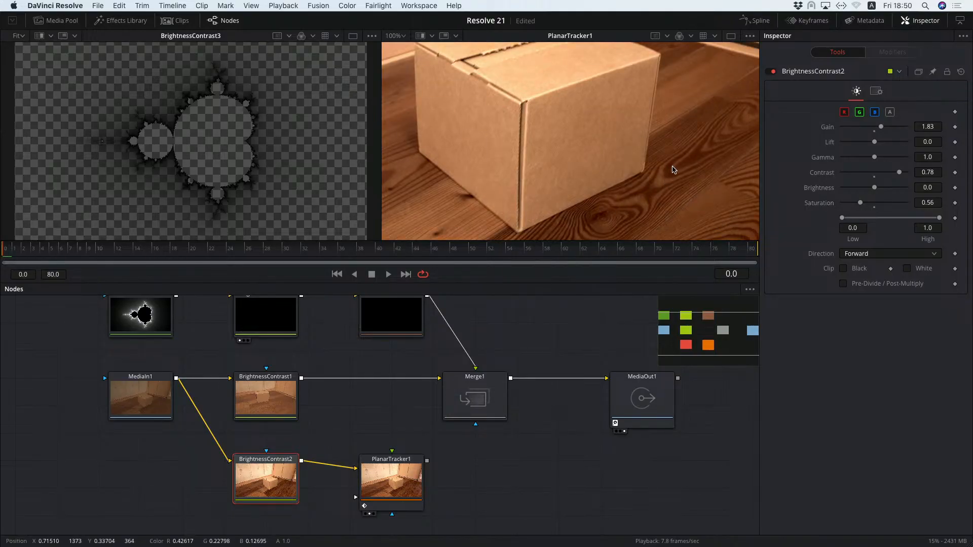
- Compare the red, green and blue channels of the tracker image for surface detail, and return to the full-colour view
key("r")
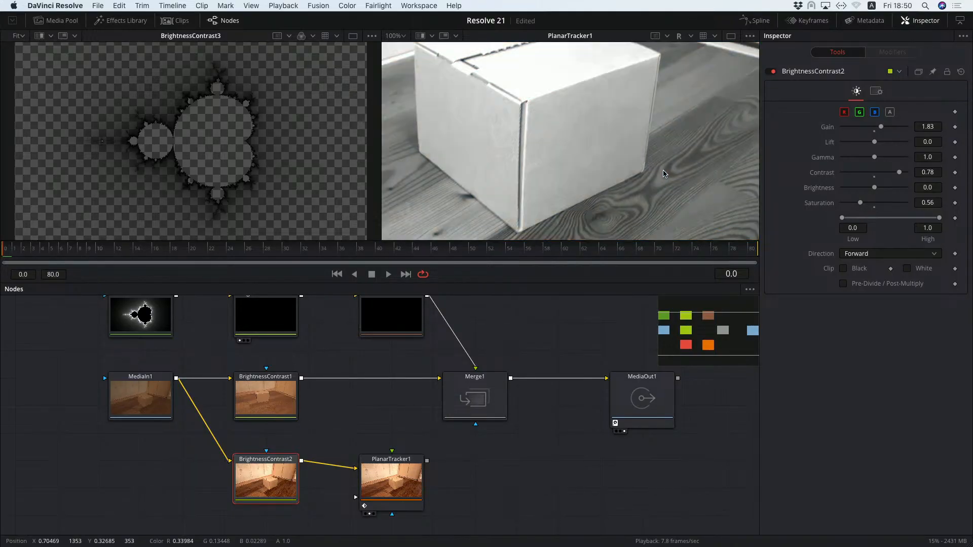
key("g")
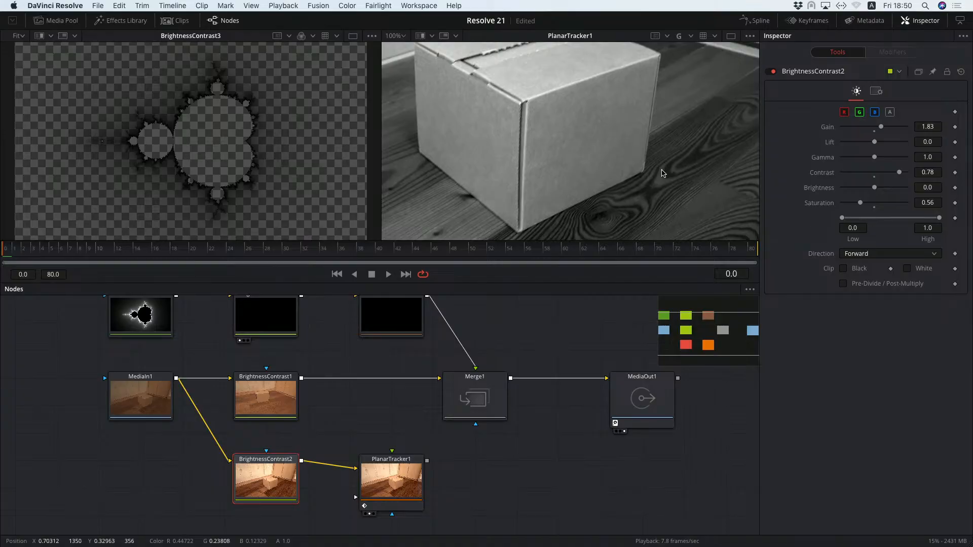
key("b")
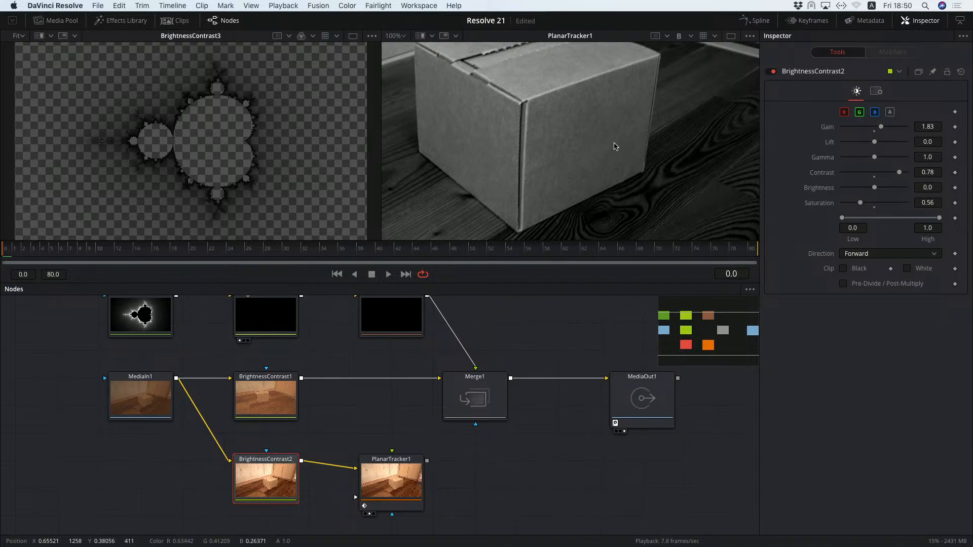
key("g")
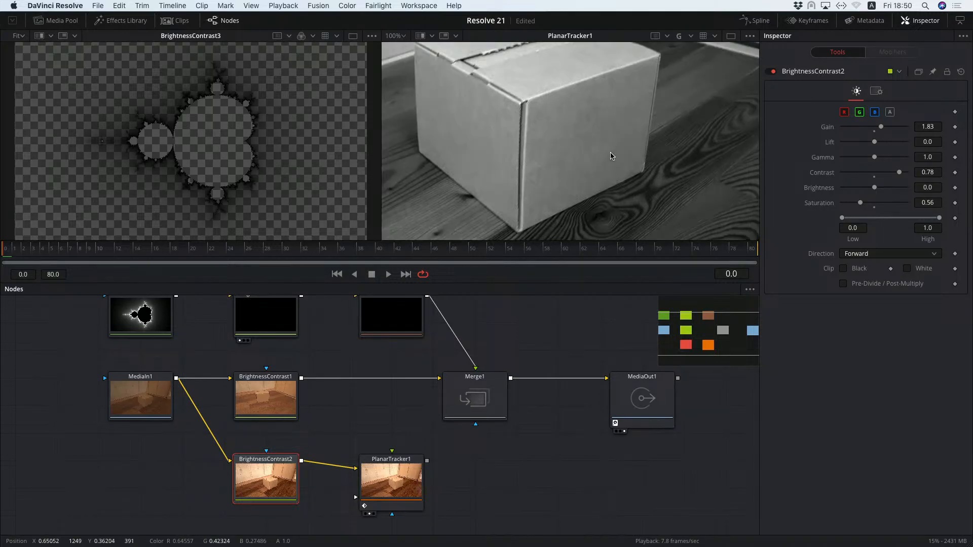
key("c")
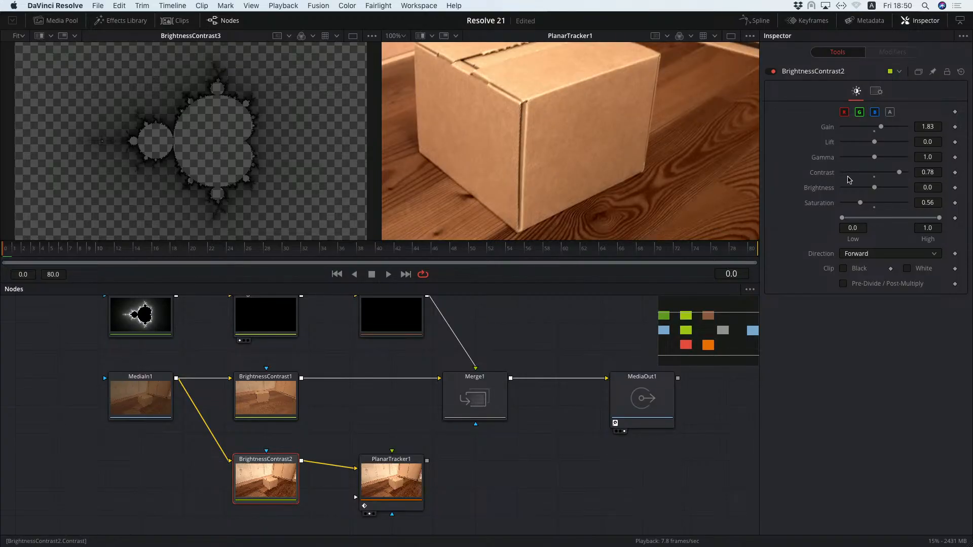
- Set PlanarTracker1's track channel to Green
left_click(408, 464)
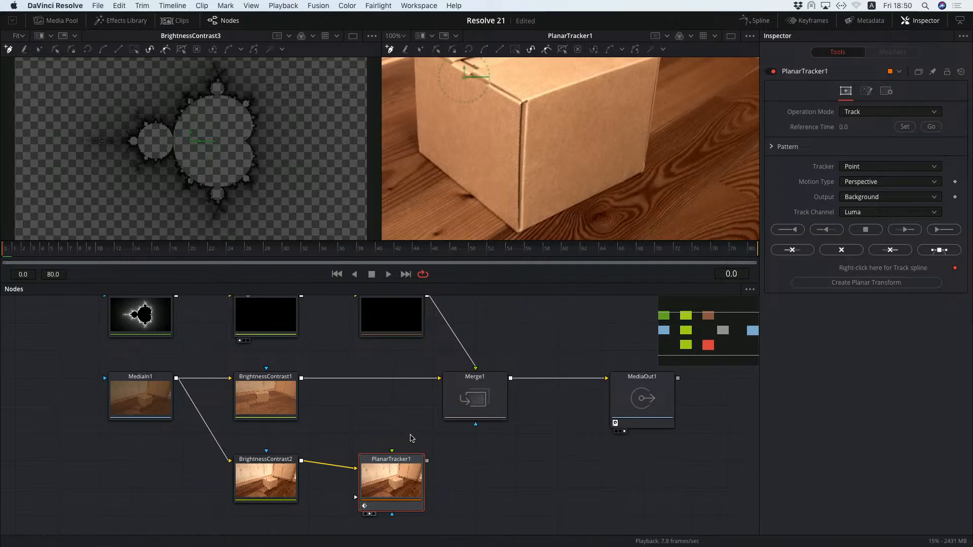
left_click(885, 214)
left_click(881, 237)
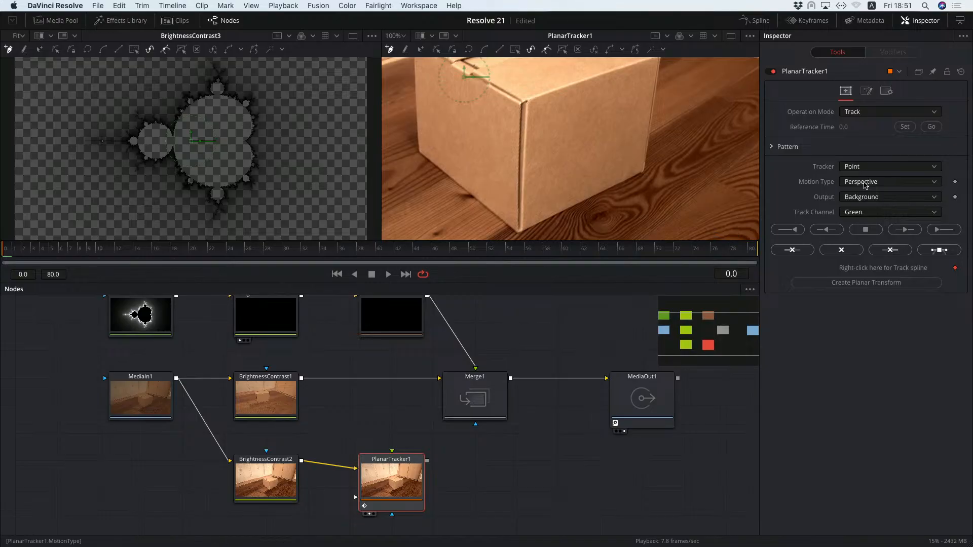
- Draw a closed four-point tracking polygon just inside the edges of the box's right-hand face at frame 0
left_click_drag(464, 76, 592, 136)
left_click(540, 107)
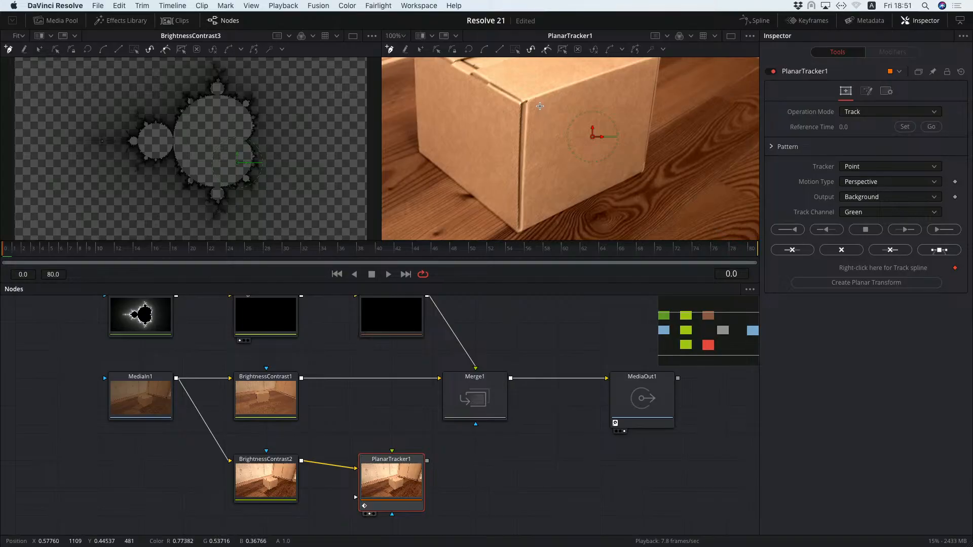
left_click(648, 69)
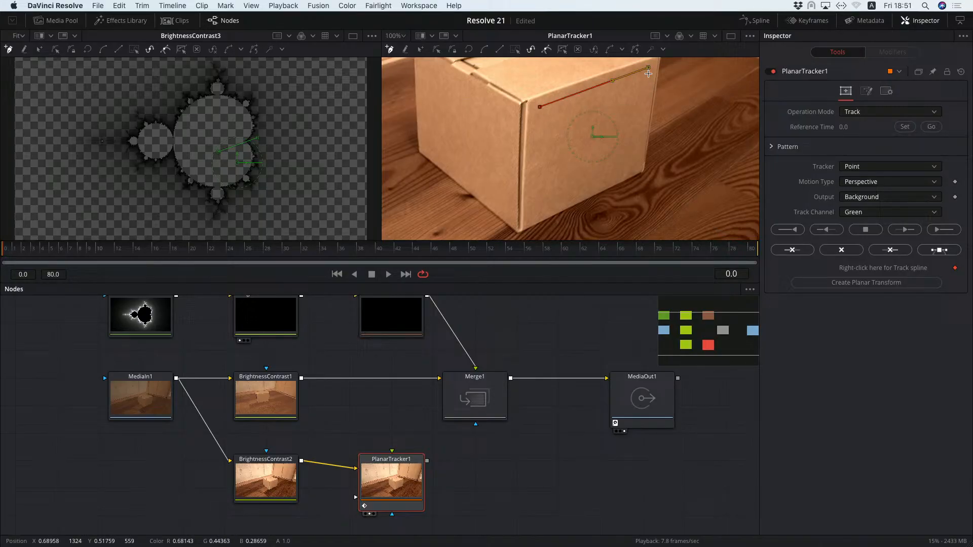
left_click(637, 164)
left_click(536, 213)
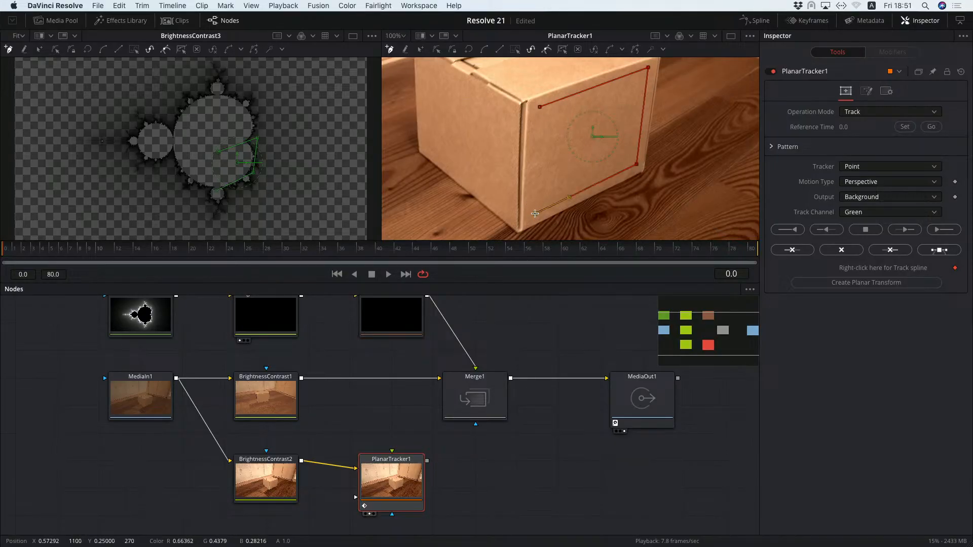
left_click(540, 108)
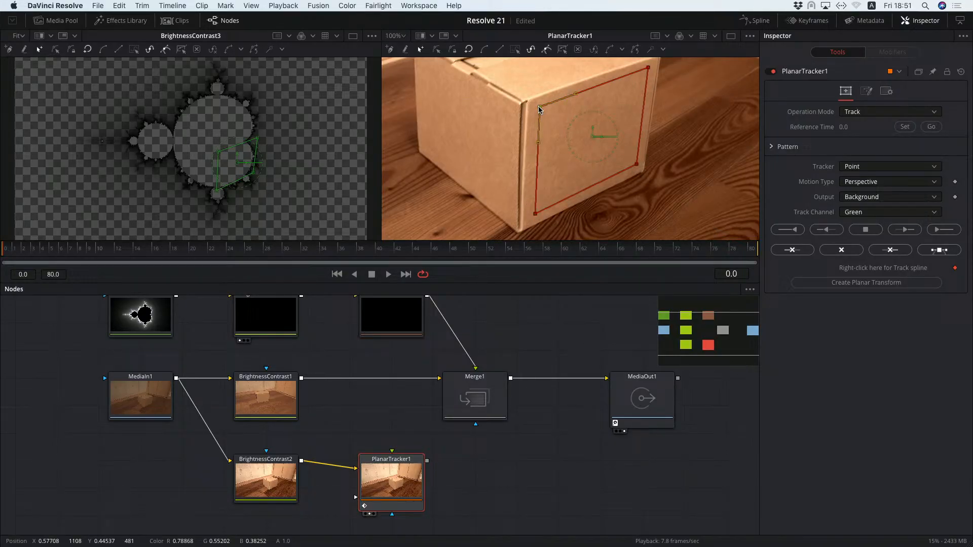
- Track the box face forward from frame 0 to the end of the clip, and fit the whole tracker image in its viewer
left_click(944, 230)
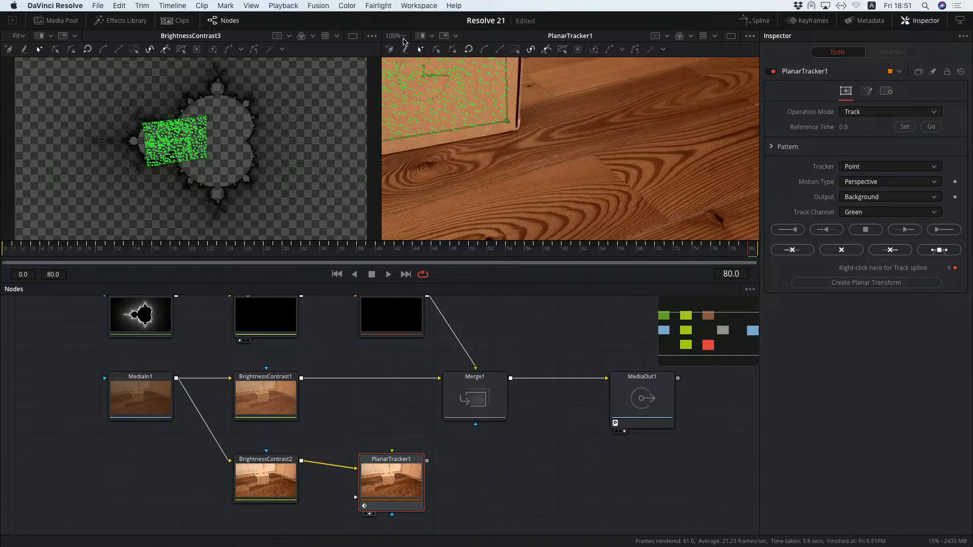
left_click(403, 38)
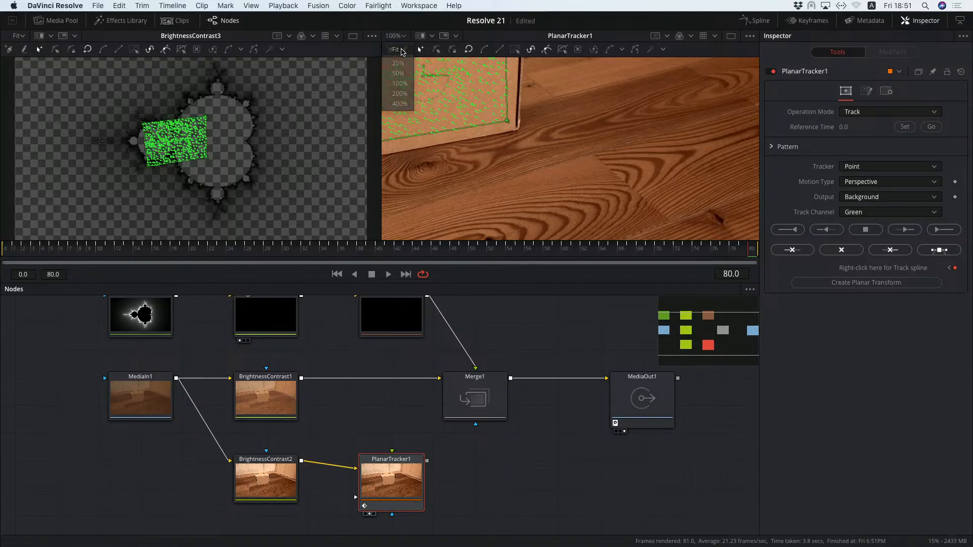
left_click(390, 61)
left_click(587, 432)
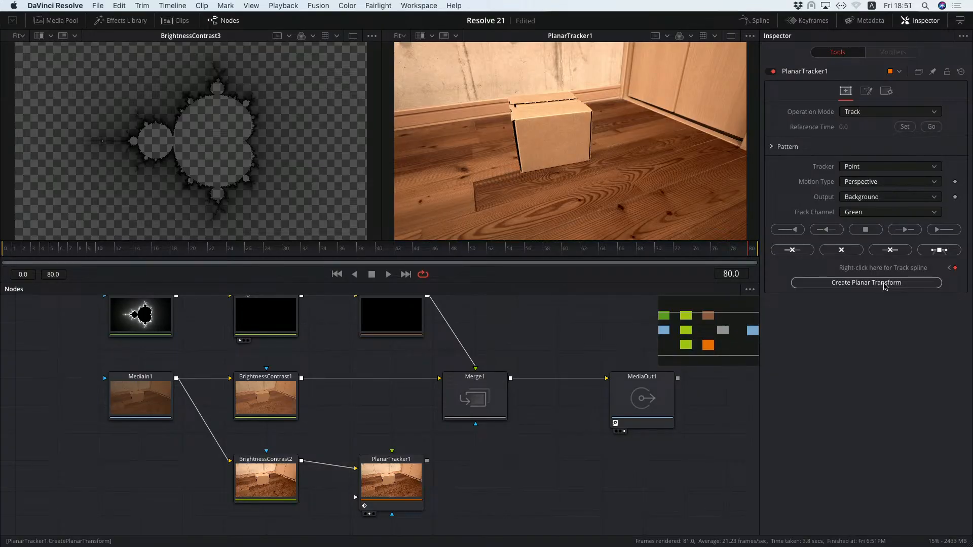
- Create a Planar Transform from the track and insert it between CornerPositioner1 and Merge1's foreground input, with Merge1 aligned beneath it
left_click(883, 284)
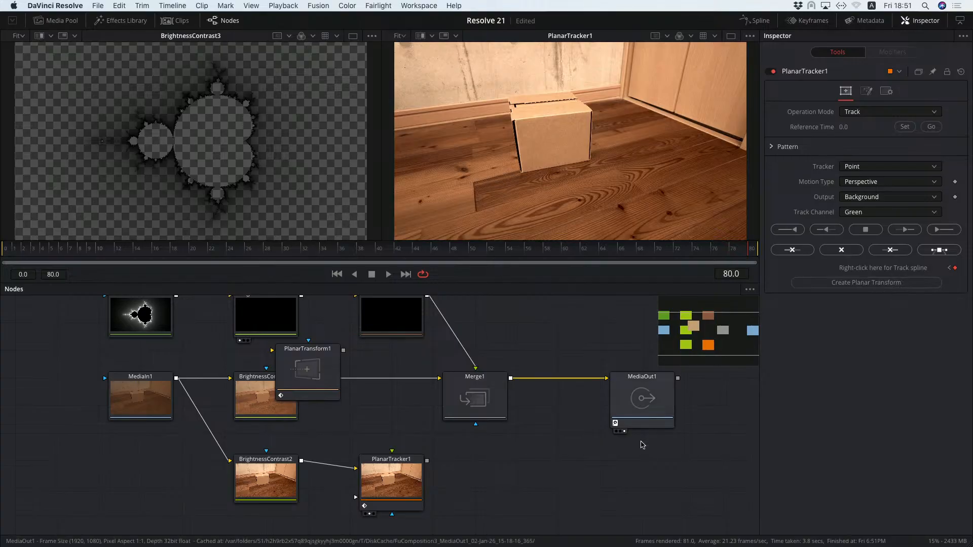
left_click_drag(569, 470, 554, 485)
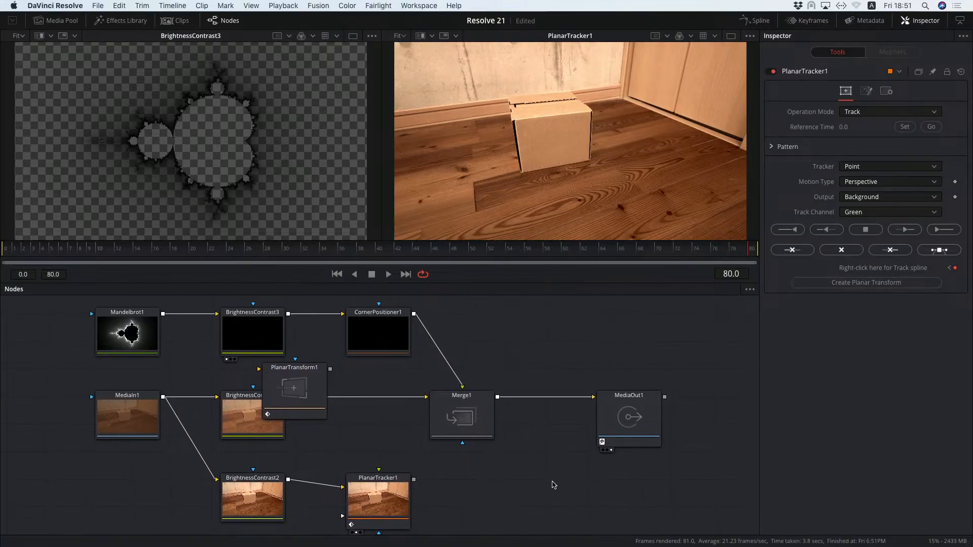
left_click_drag(306, 373, 515, 327)
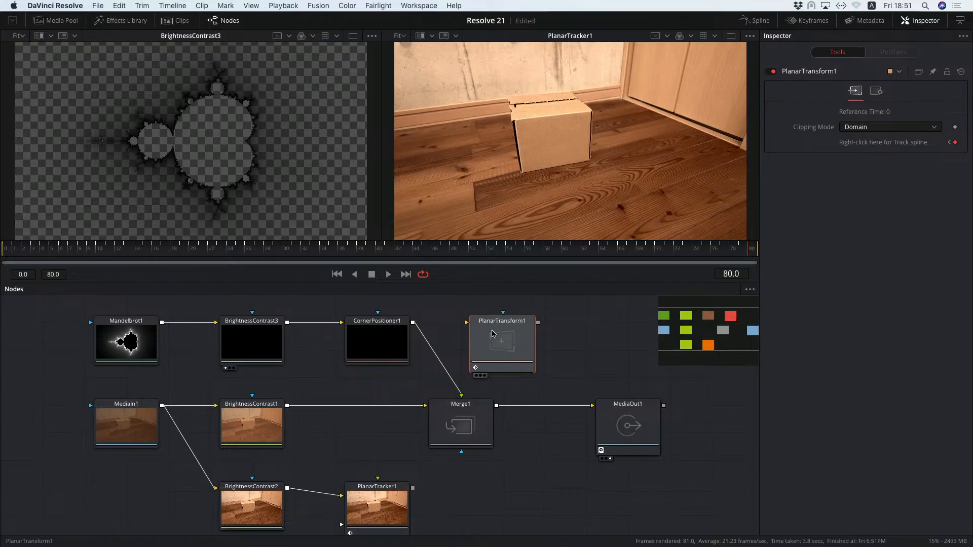
left_click_drag(487, 334, 510, 324)
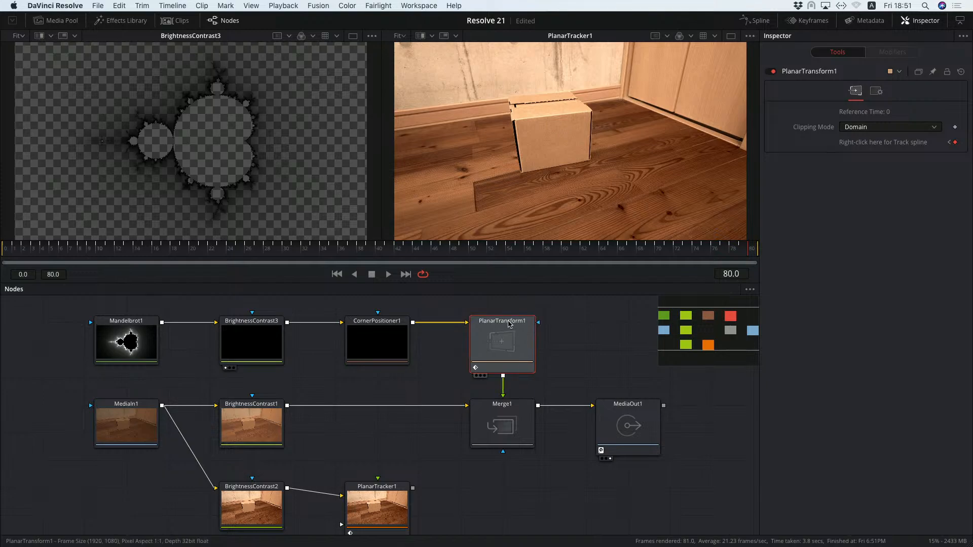
- Show Merge1 in the second viewer and play the composite to check that the fractal follows the box face
left_click(519, 409)
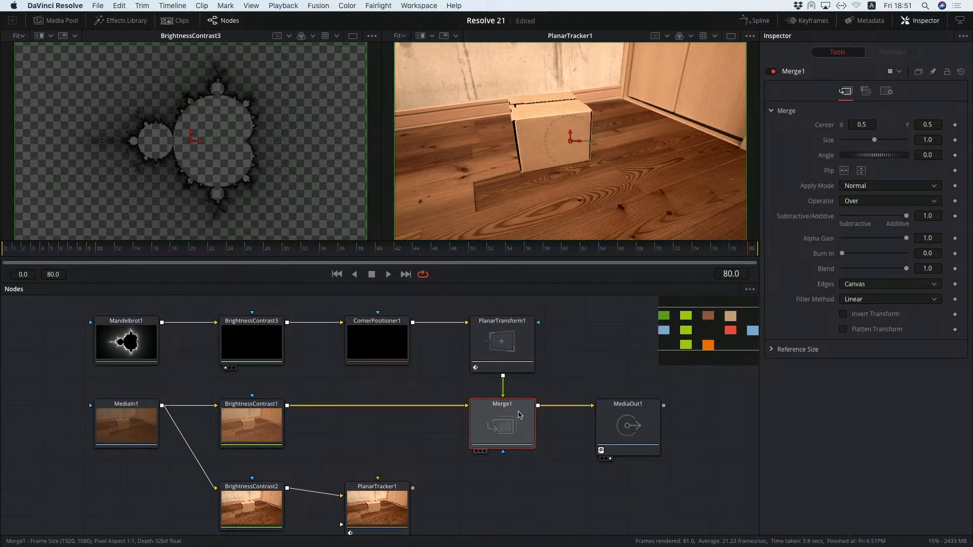
key("2")
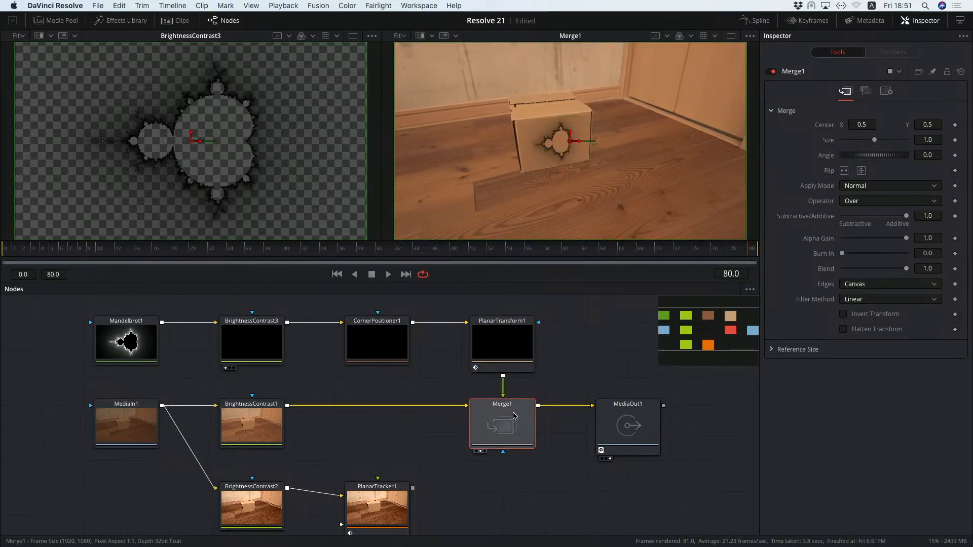
left_click(389, 275)
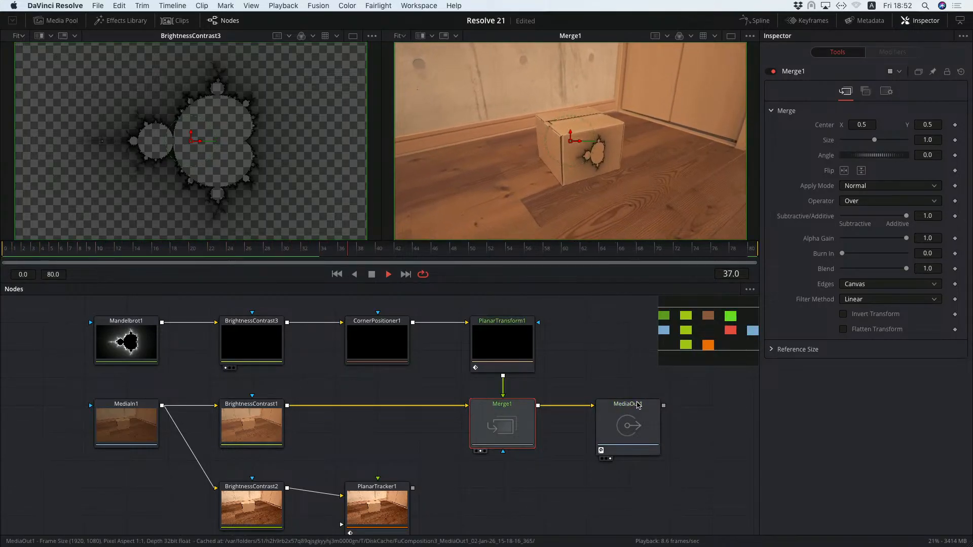
left_click(638, 409)
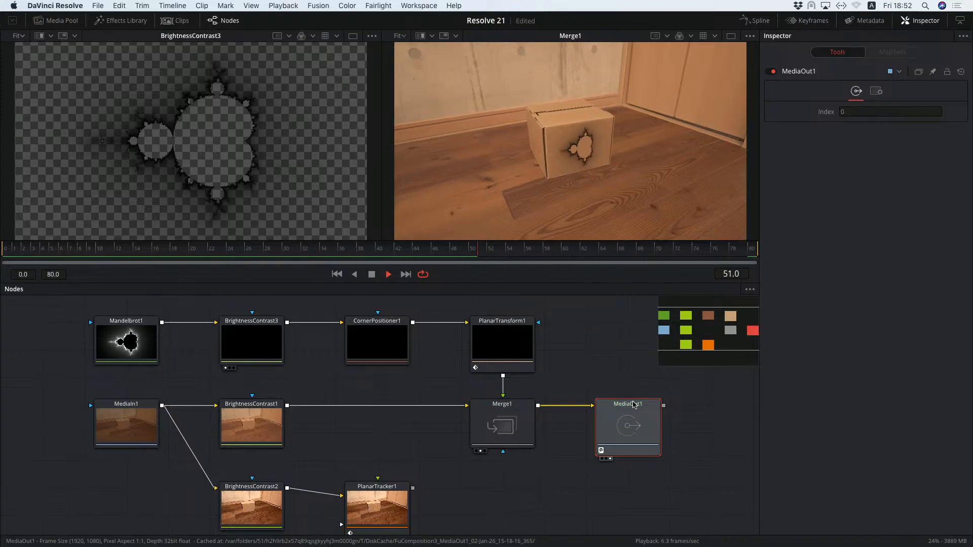